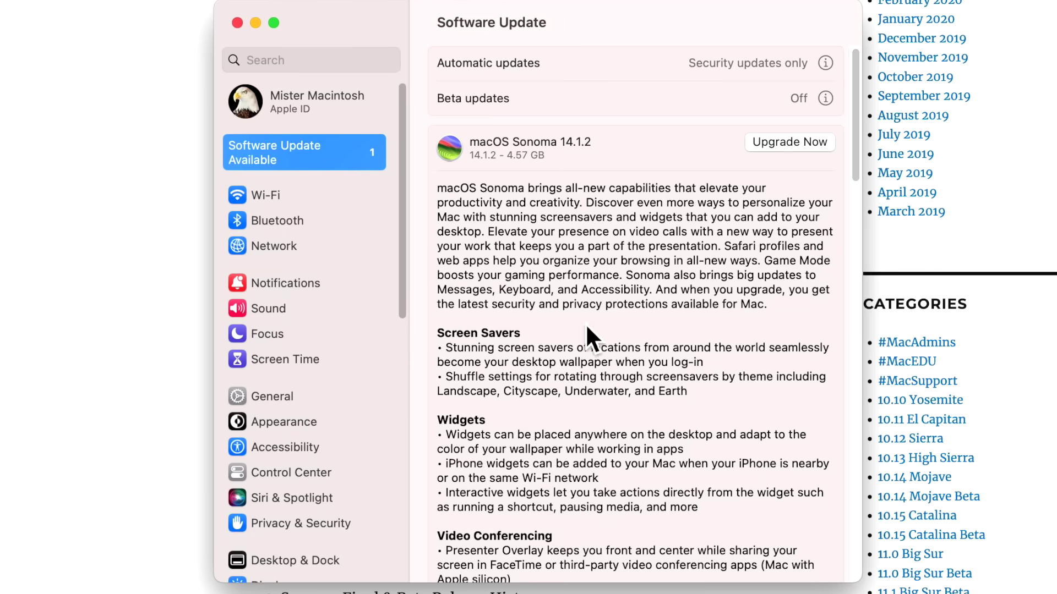
- Review the other available updates and read the Safari 17.1.2 description
scroll(609, 271, "down", 20)
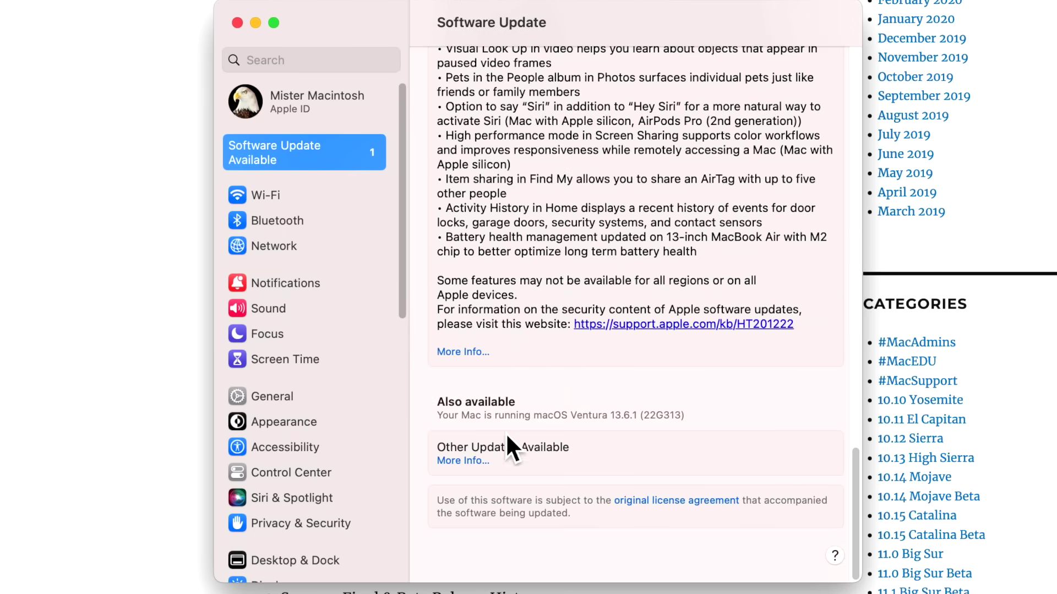
left_click(477, 460)
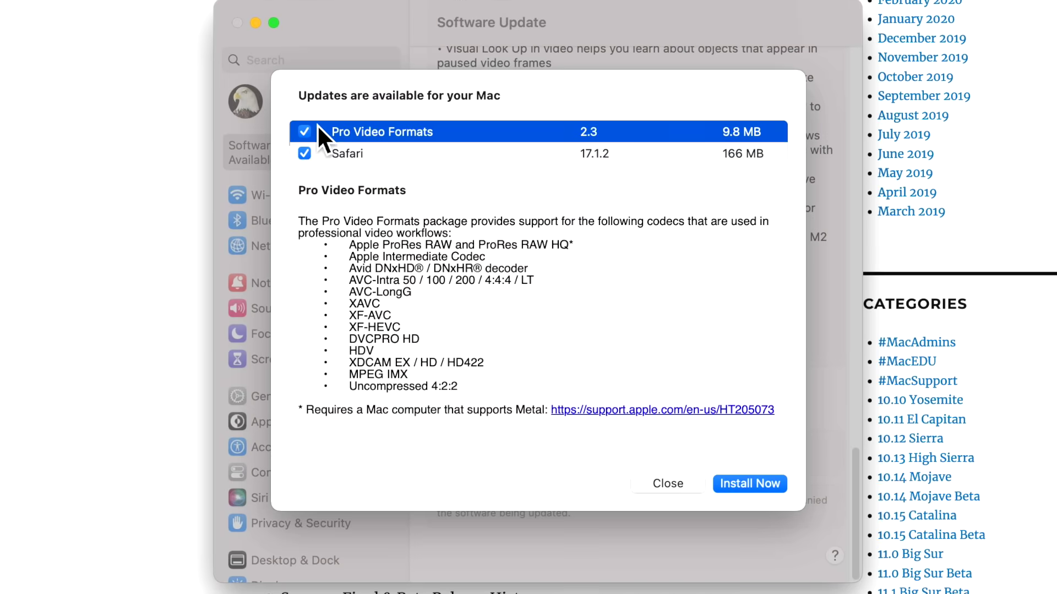
left_click(334, 154)
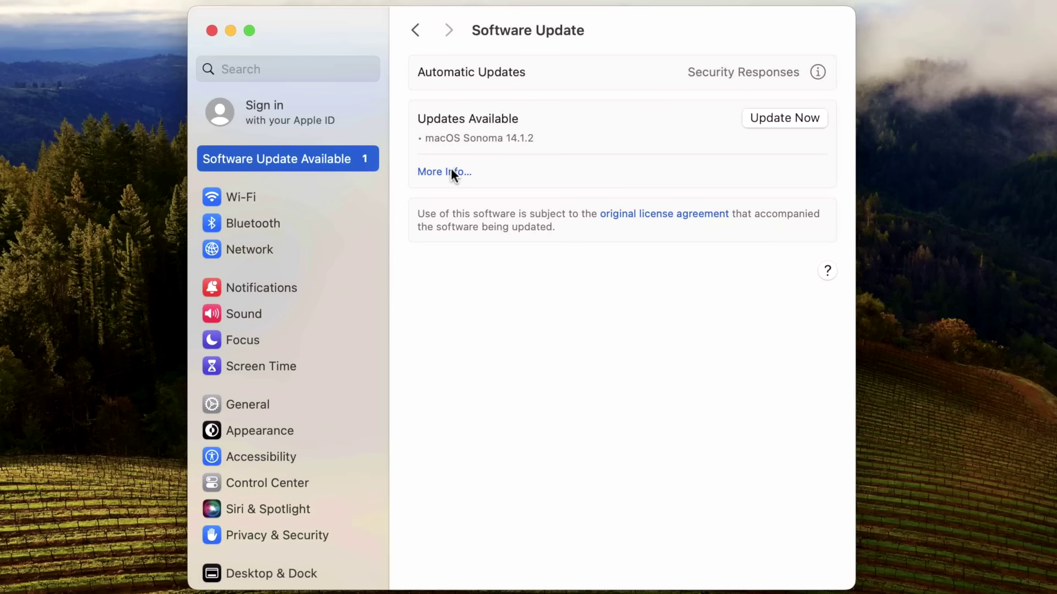
- Install macOS Sonoma 14.1.2, agreeing to the licence and authorising with the admin password
left_click(451, 169)
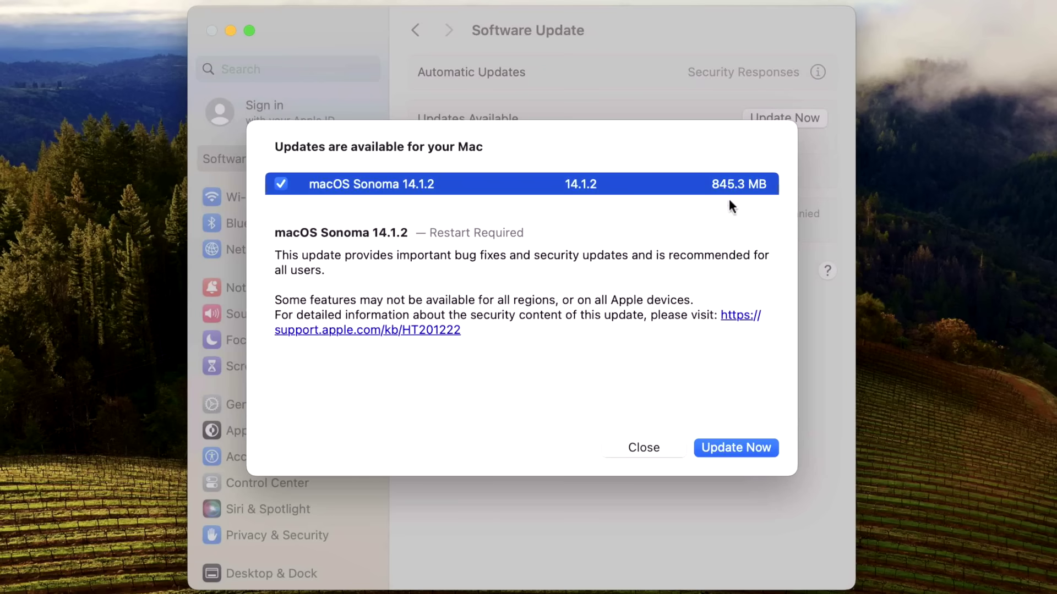
left_click(725, 448)
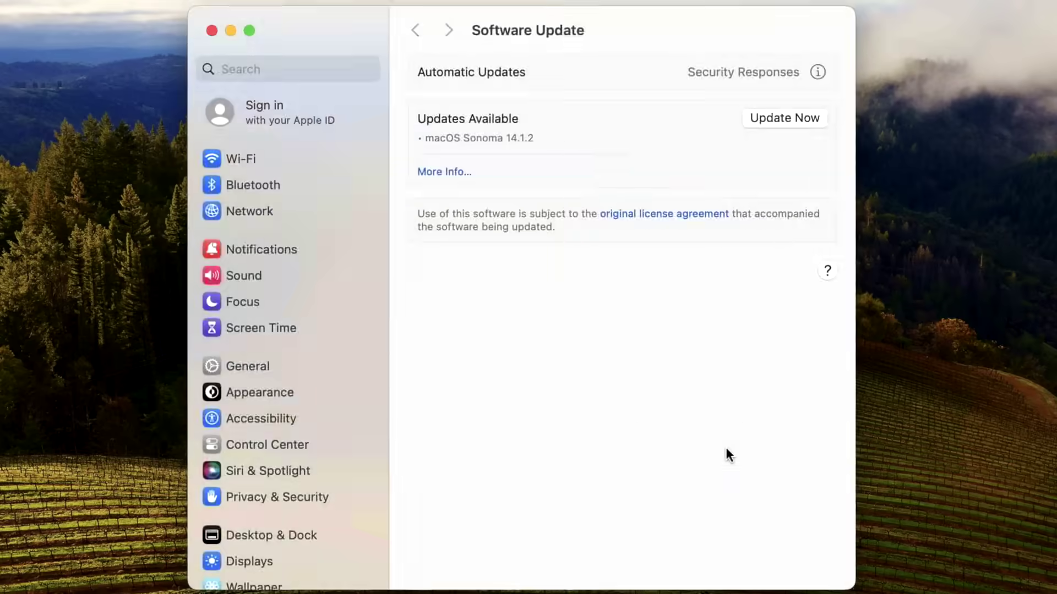
left_click(728, 498)
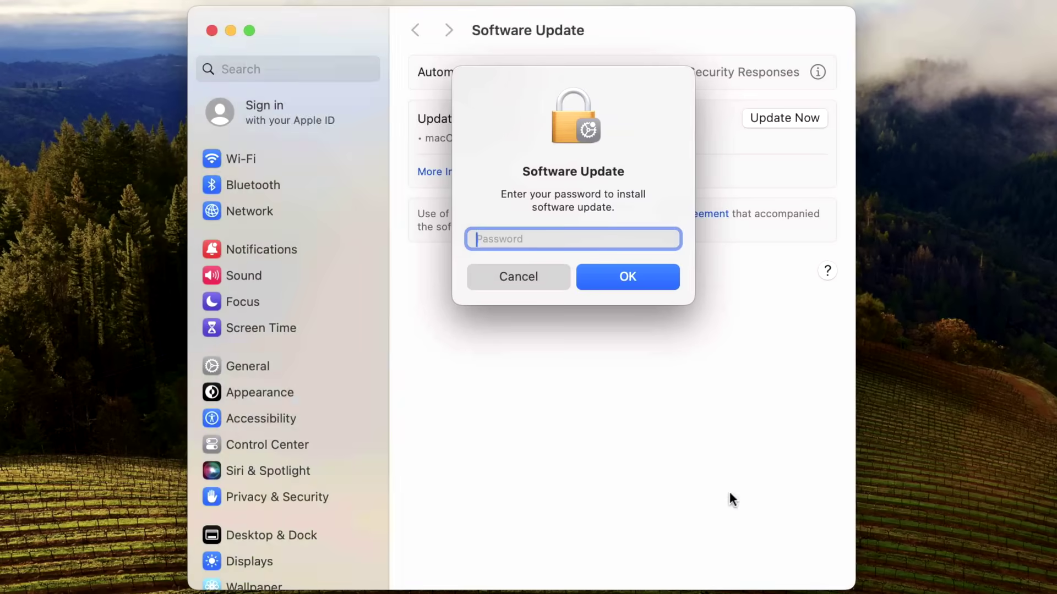
type("••••")
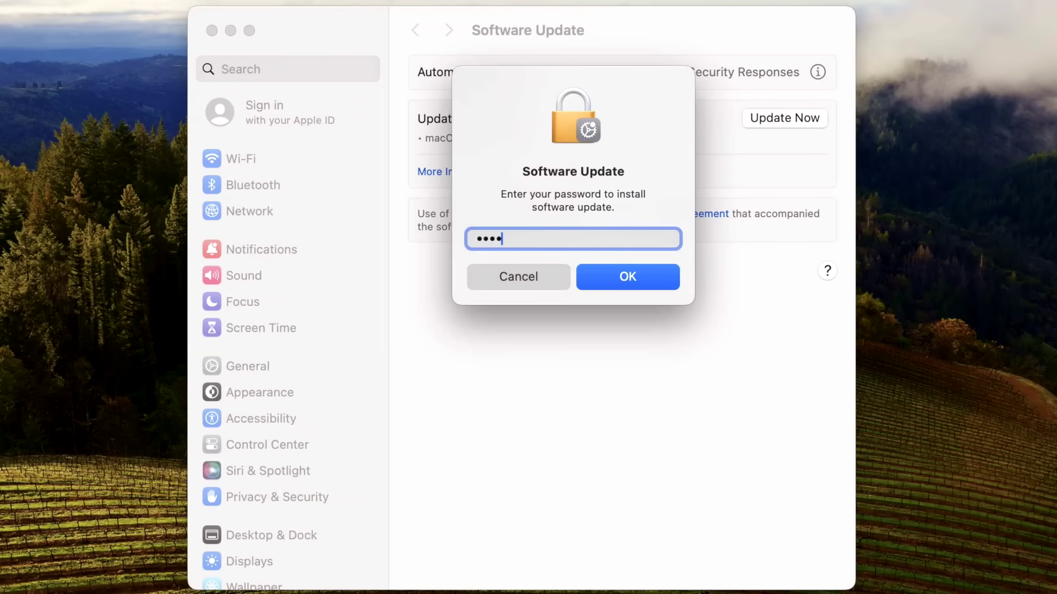
key("Return")
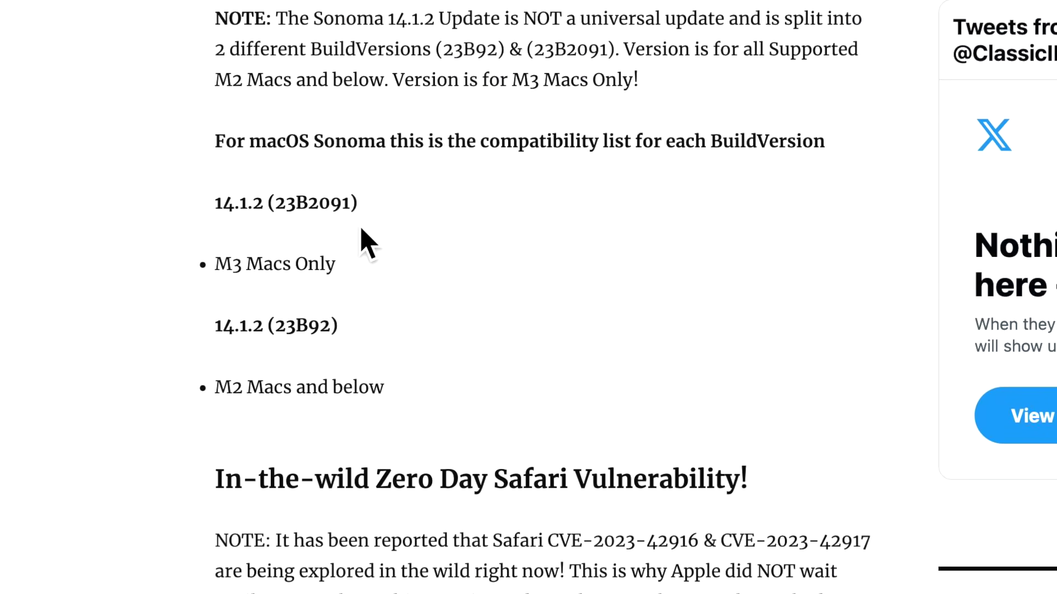
- Highlight the 'M3 Macs Only' restriction for build 23B2091 in the blog
left_click_drag(335, 267, 220, 271)
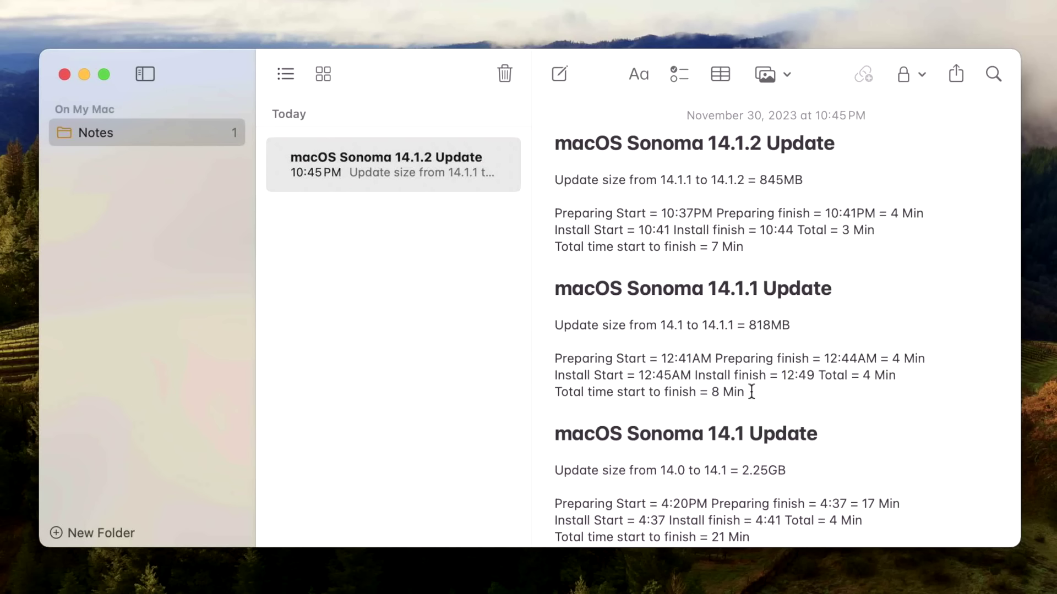
left_click(756, 251)
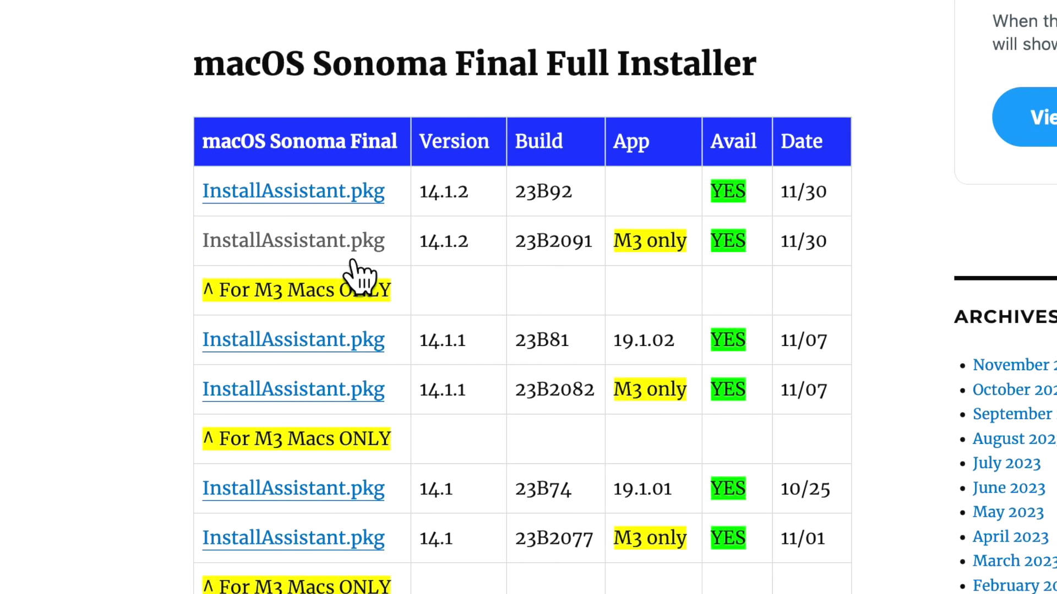
- Scroll past the Full Installer table and highlight 14.1.2 firmware version 10151.41.12
scroll(528, 331, "down", 10)
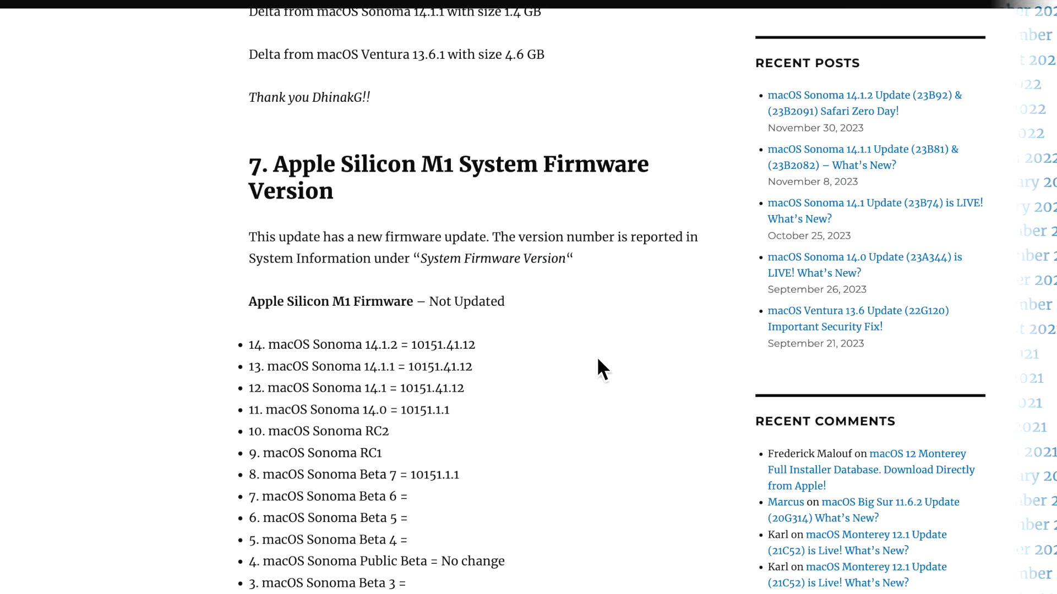
scroll(598, 359, "down", 2)
scroll(598, 359, "down", 1)
scroll(597, 359, "down", 1)
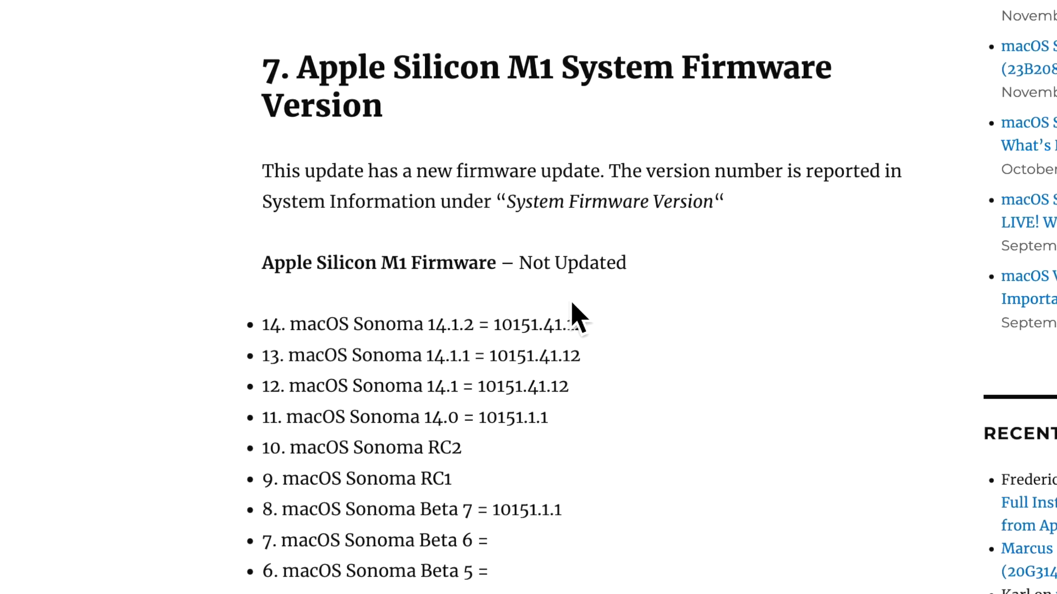
left_click(575, 330)
left_click_drag(576, 330, 492, 328)
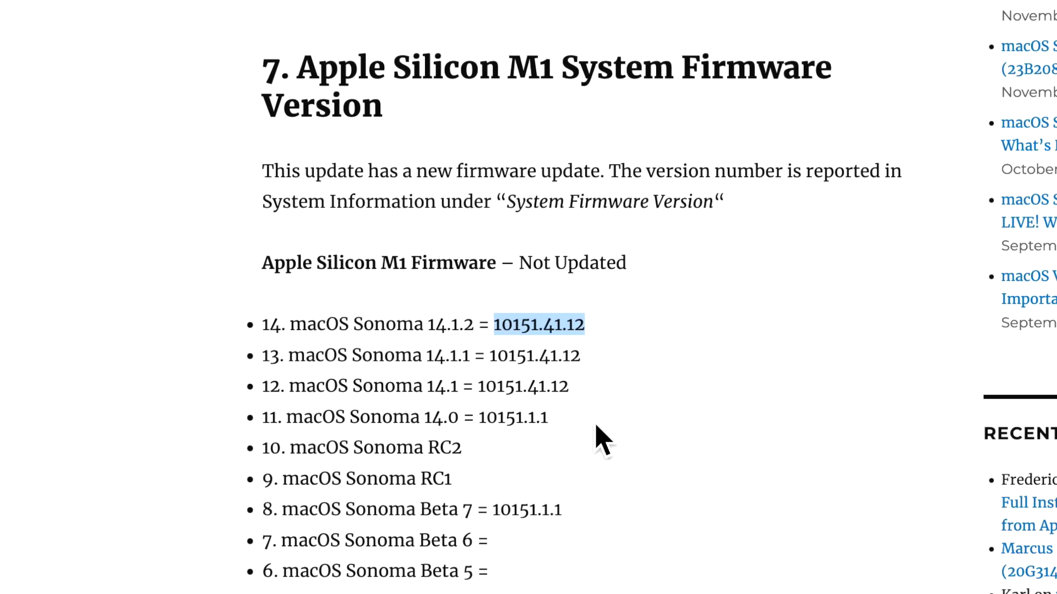
- Scroll down to the Intel T2 BridgeOS section listing 21.16.1069.0.0.0
scroll(597, 435, "down", 10)
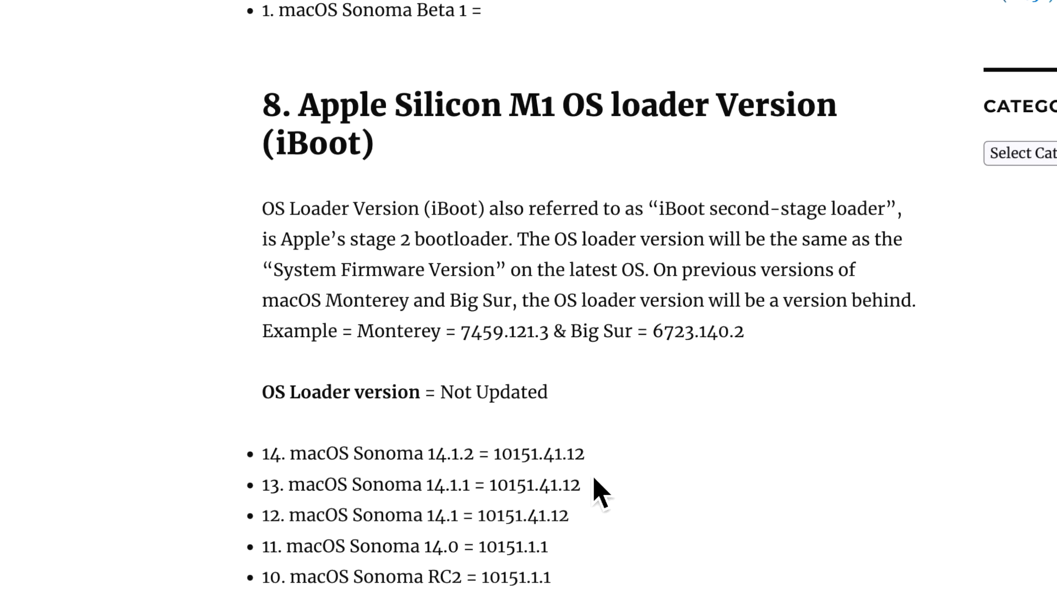
scroll(593, 490, "down", 7)
scroll(597, 489, "down", 3)
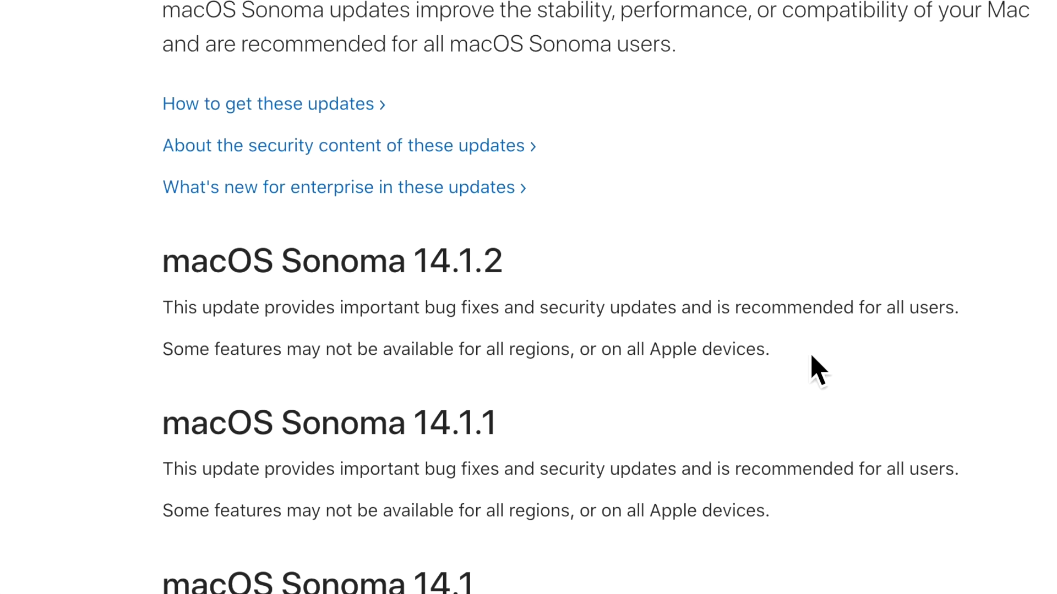
- Highlight the 14.1.2 summary sentence and its 'security updates' wording
left_click_drag(974, 321, 287, 332)
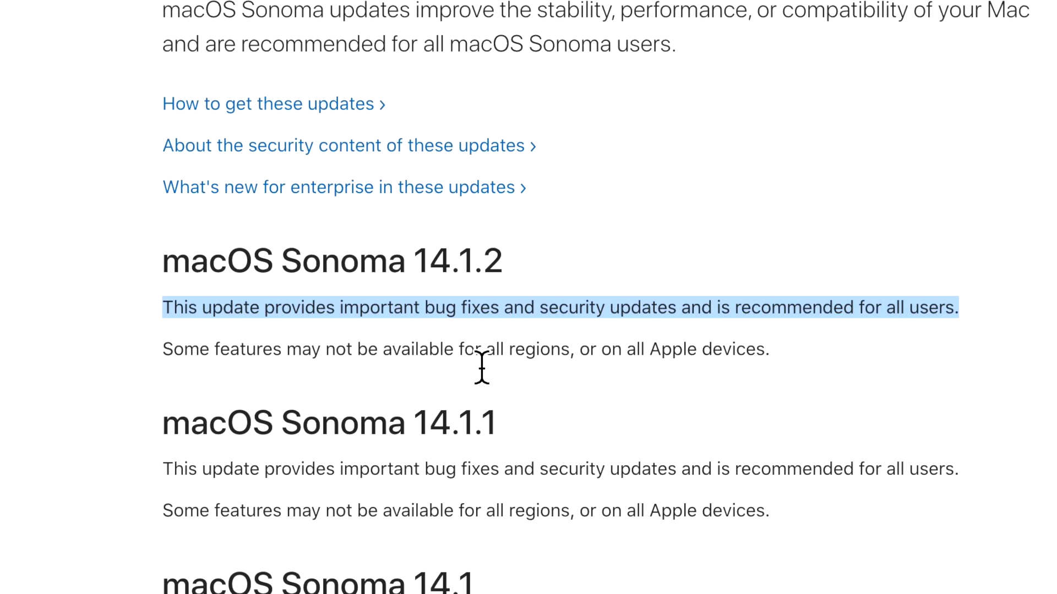
left_click_drag(540, 308, 686, 322)
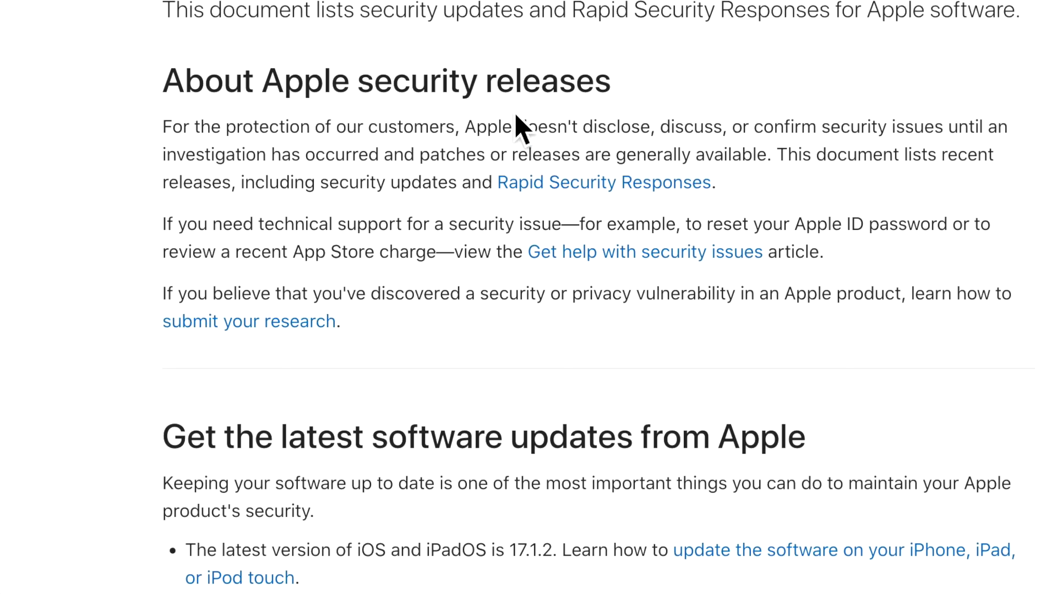
scroll(522, 132, "down", 10)
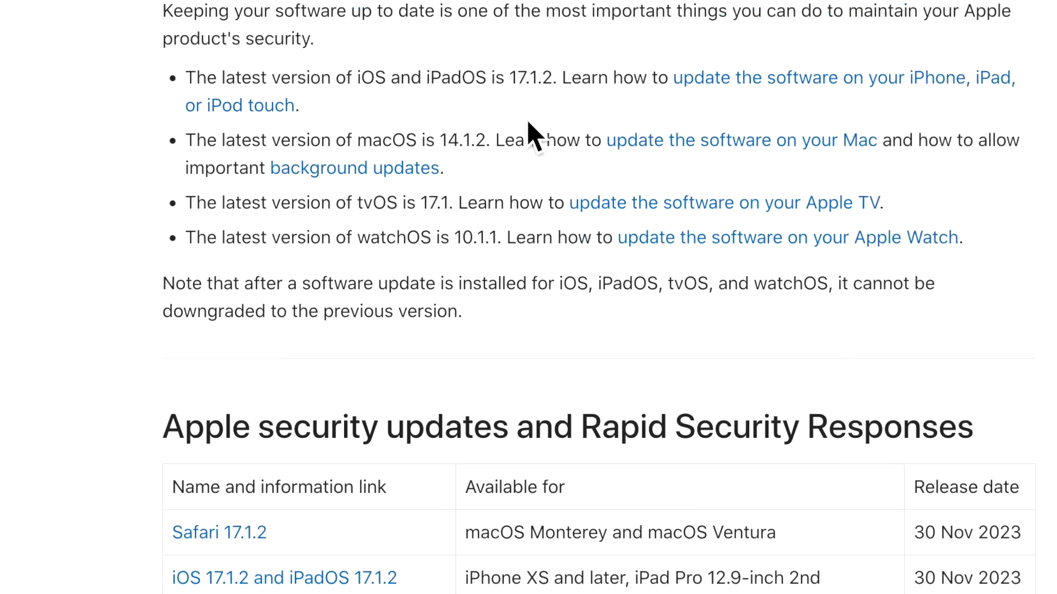
scroll(358, 385, "down", 1)
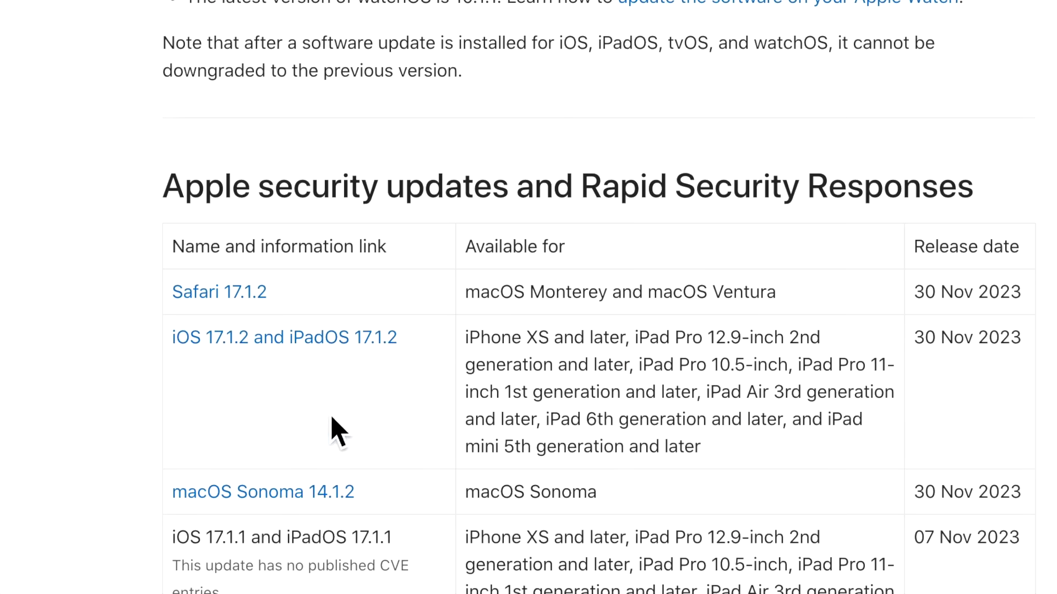
- Open the macOS Sonoma 14.1.2 security notes and review the WebKit CVE-2023-42916 and CVE-2023-42917 fixes
left_click(311, 505)
scroll(613, 472, "down", 6)
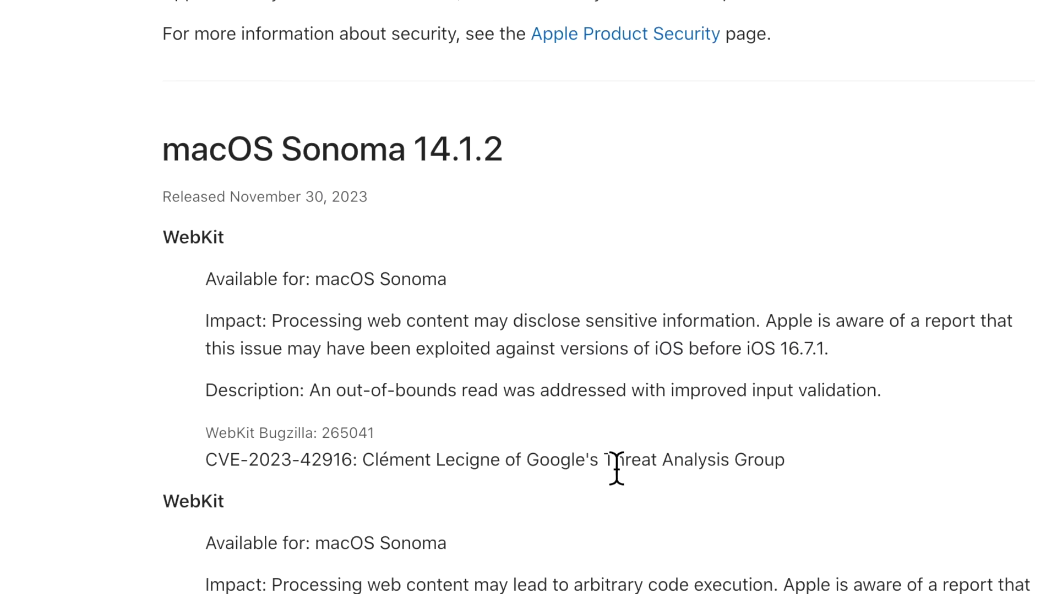
scroll(574, 450, "down", 3)
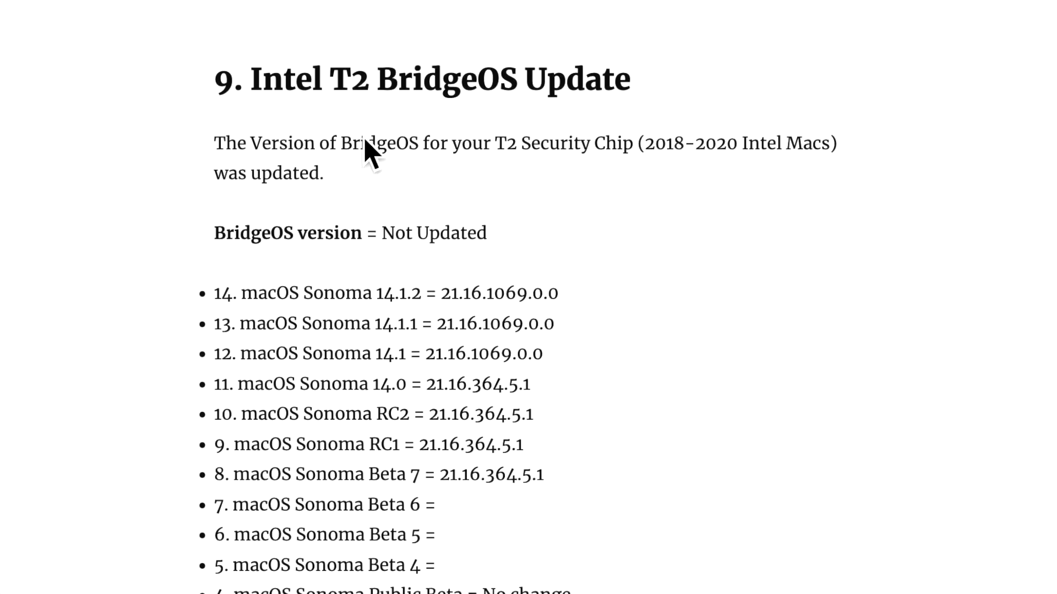
- Scroll the blog article back up to its table of contents
scroll(440, 165, "up", 10)
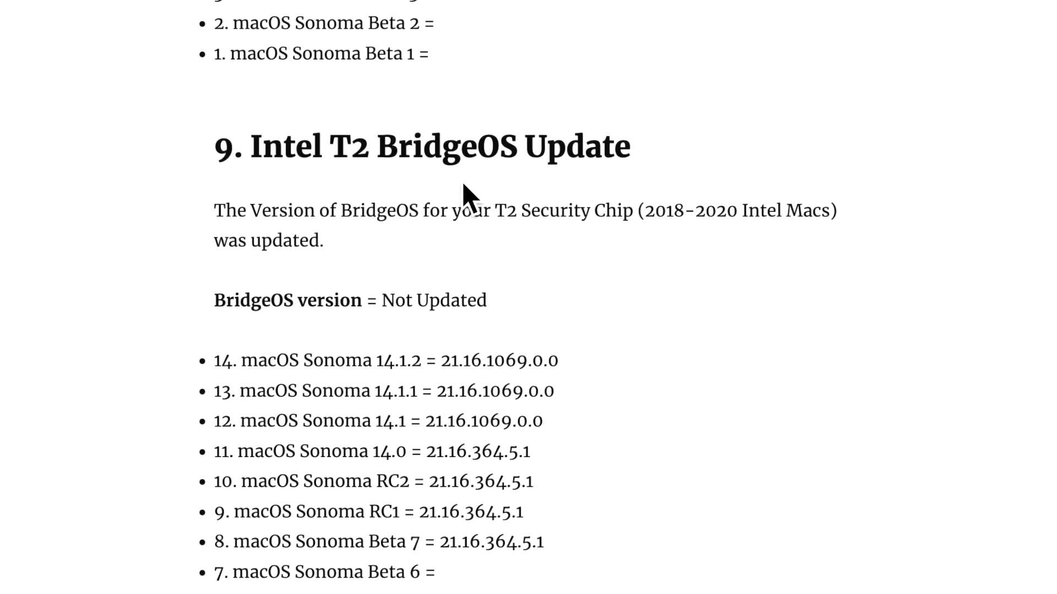
scroll(545, 143, "up", 15)
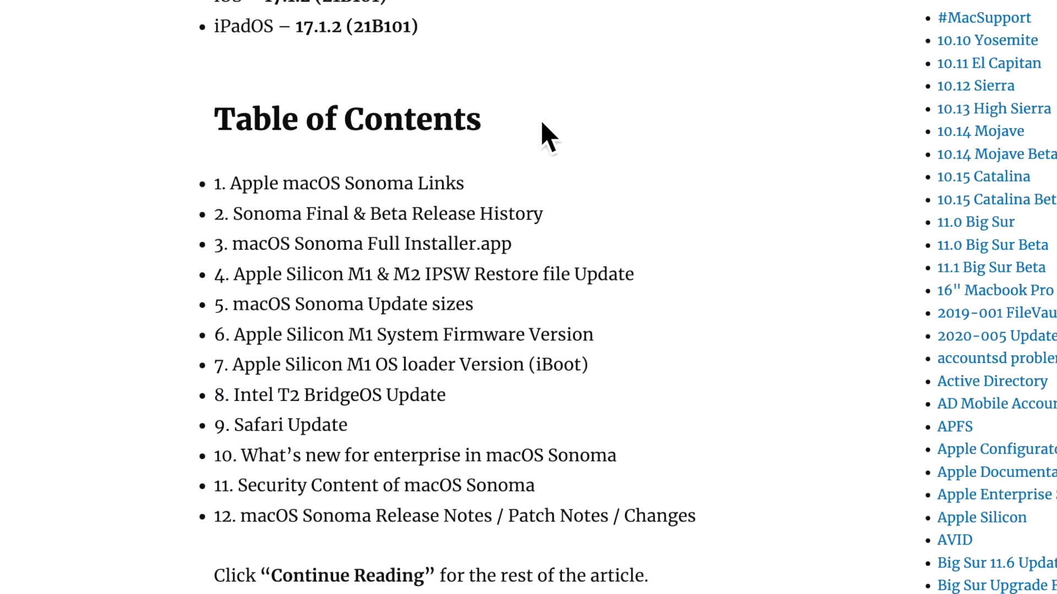
scroll(539, 247, "down", 6)
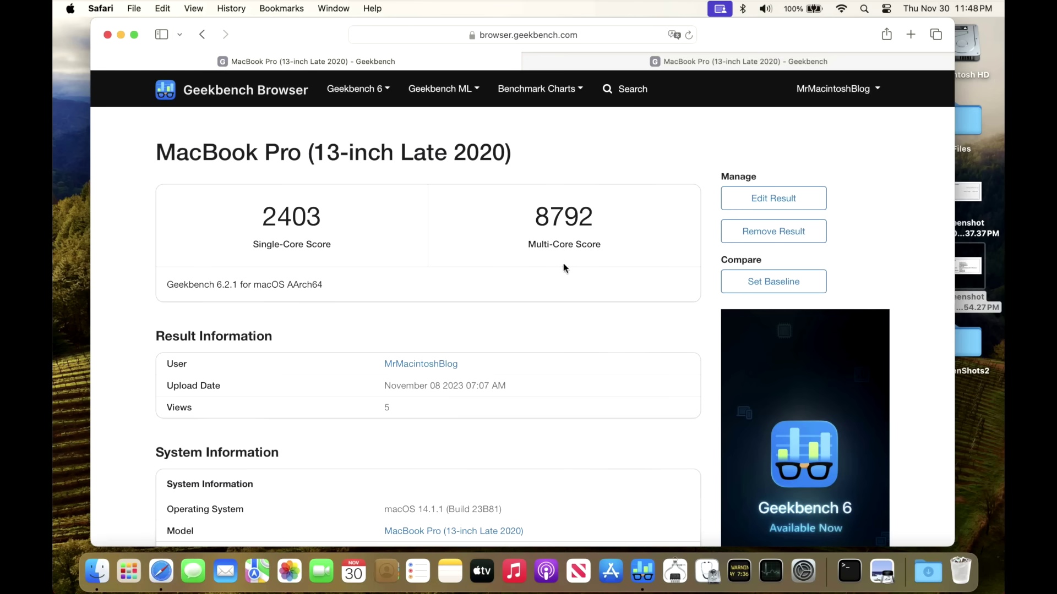
- Show the second Geekbench result, scoring 2402 single-core and 8748 multi-core
left_click(717, 61)
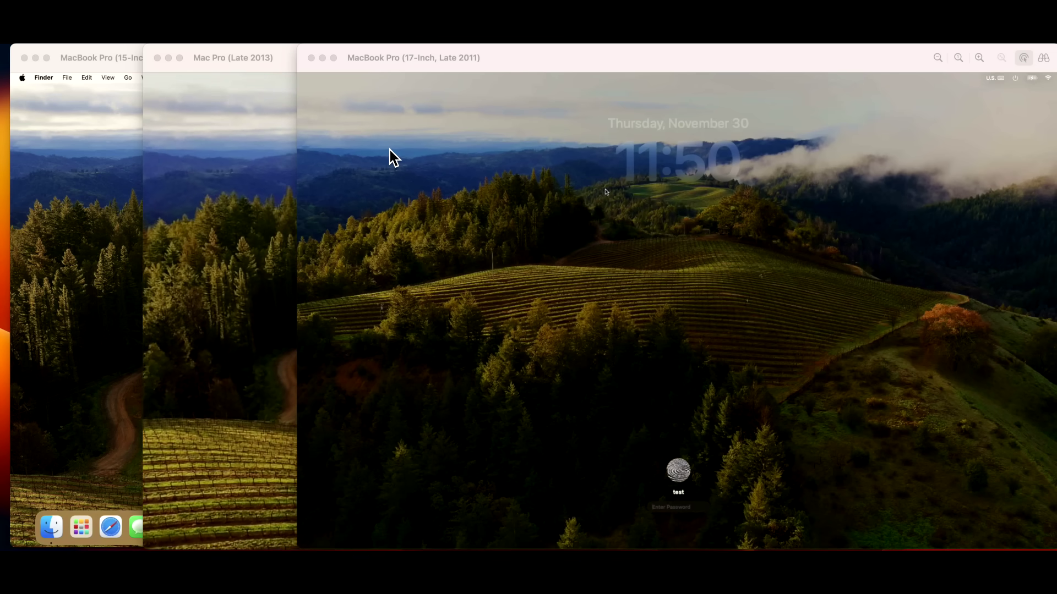
- Bring the MacBook Pro (15-Inch, Mid 2017) screen forward and open its System Settings window
left_click(12, 135)
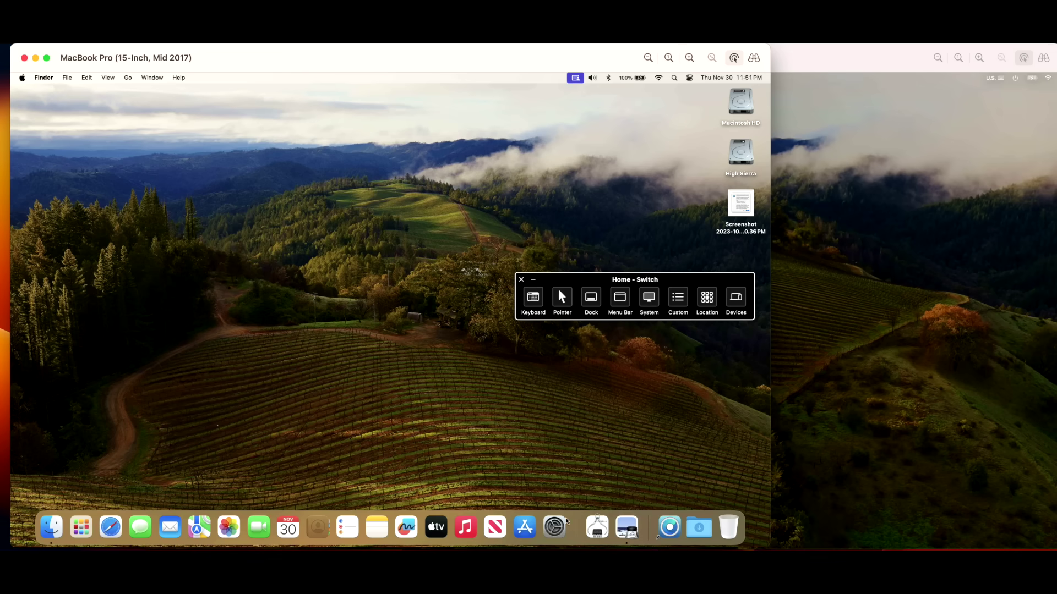
left_click(555, 528)
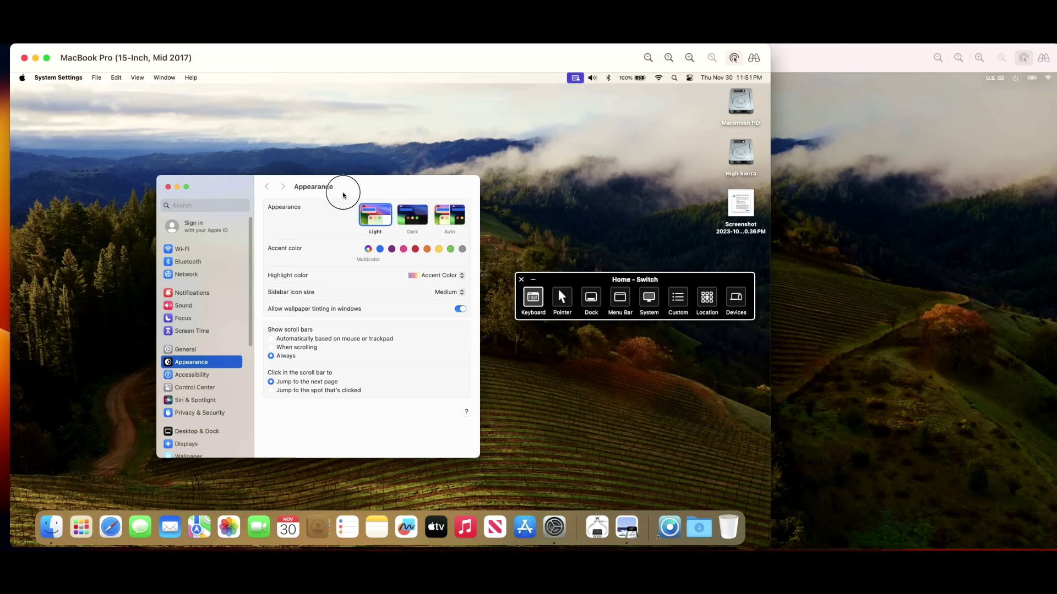
left_click_drag(342, 188, 325, 128)
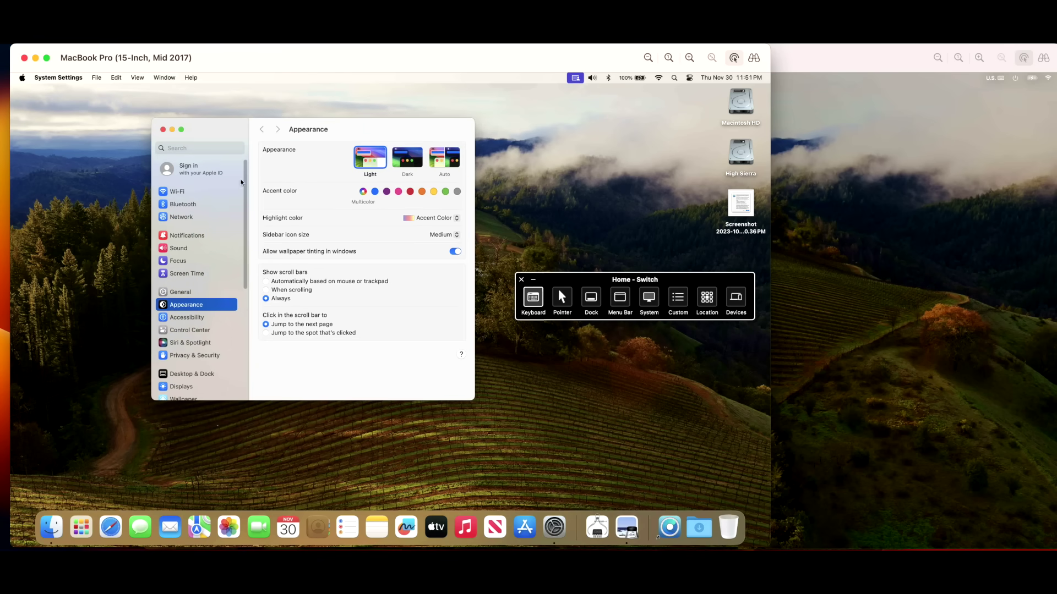
- Go to General > Software Update, check the macOS Sonoma 14.1.2 details, and choose Update Now
left_click(173, 291)
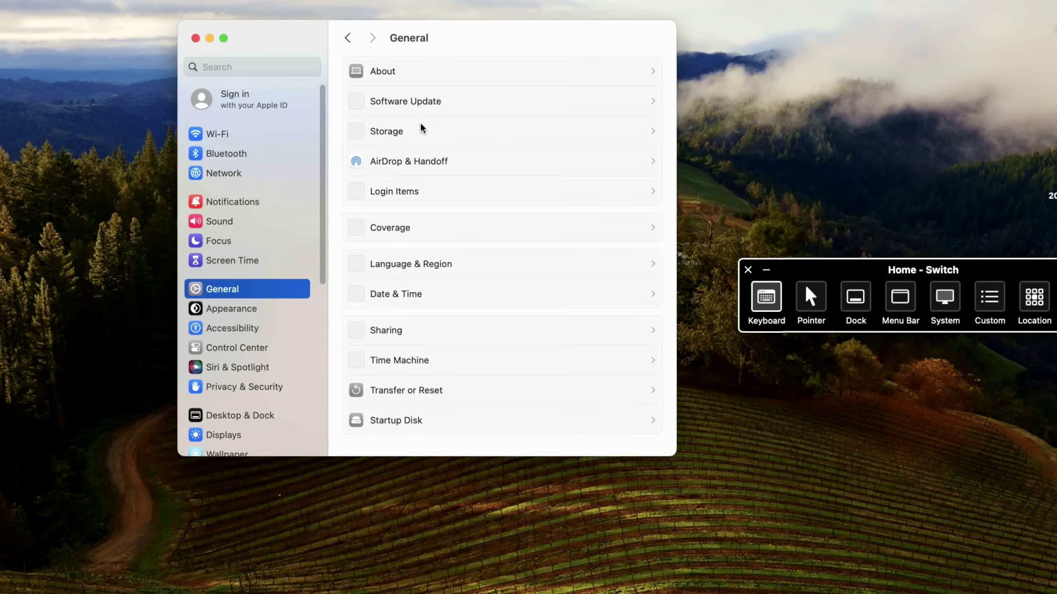
left_click(310, 177)
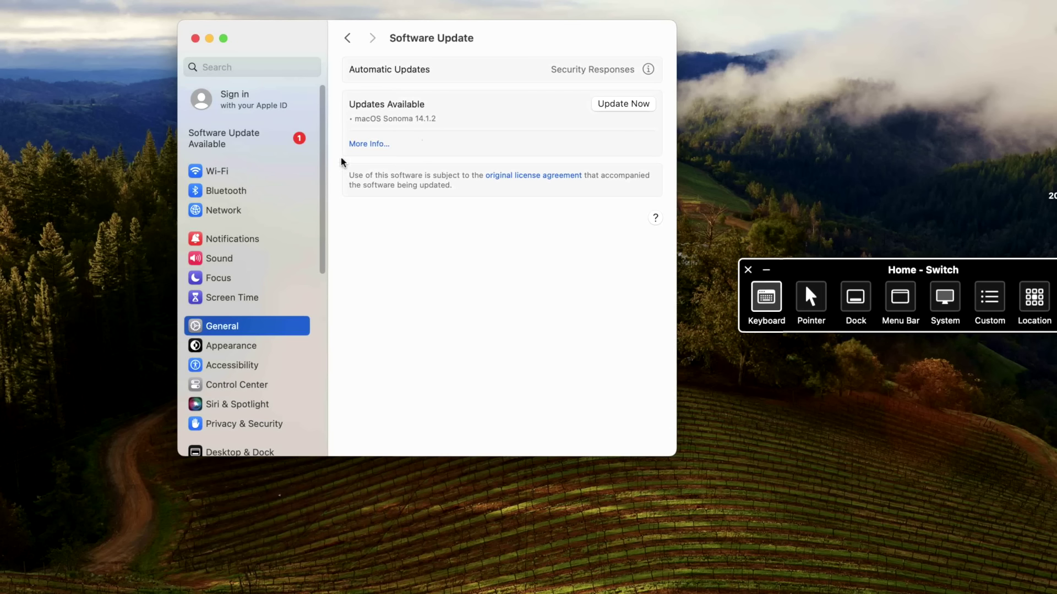
left_click(367, 145)
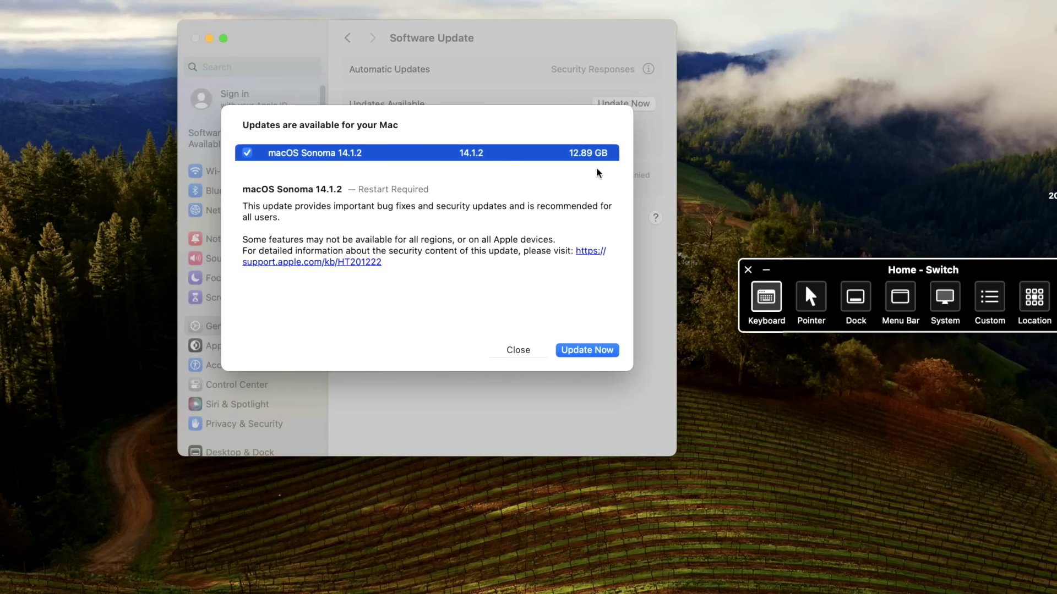
left_click(586, 351)
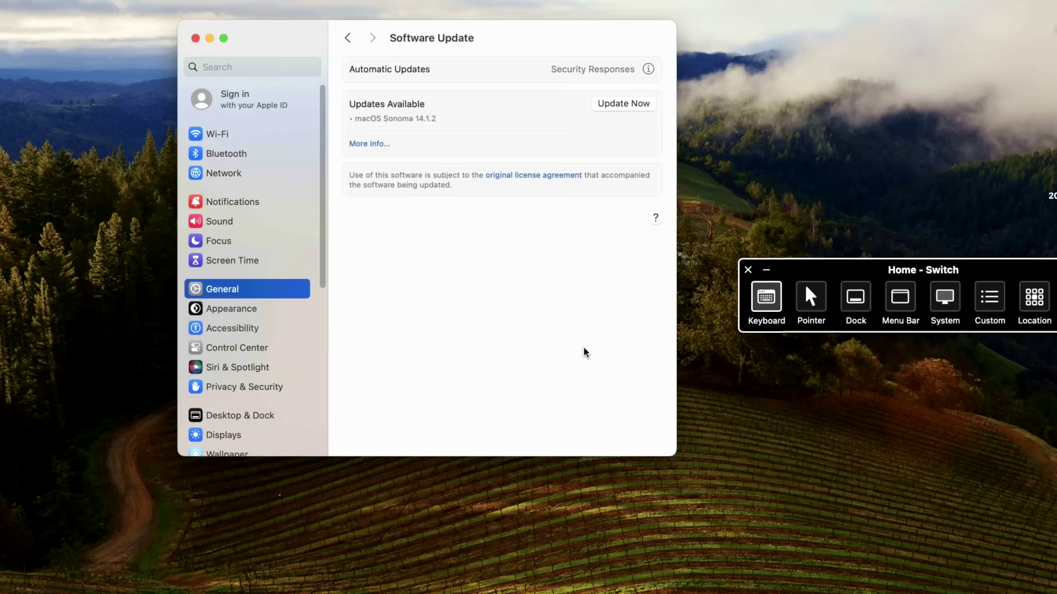
- Agree to the licence, confirm the OpenCore Legacy Patcher prompt, and show the KDK 23B92 download
left_click(586, 388)
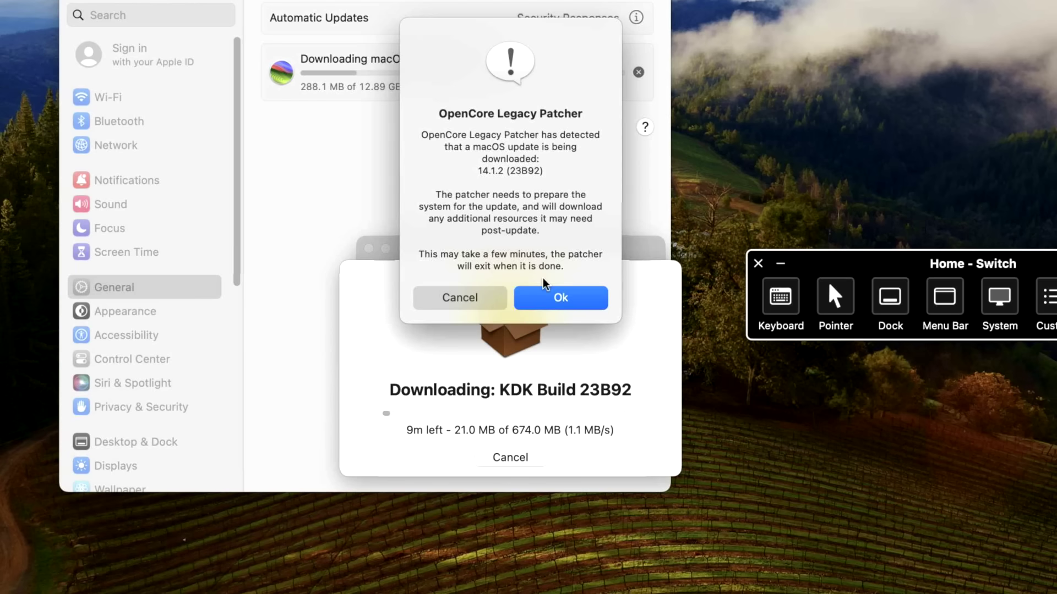
left_click(554, 297)
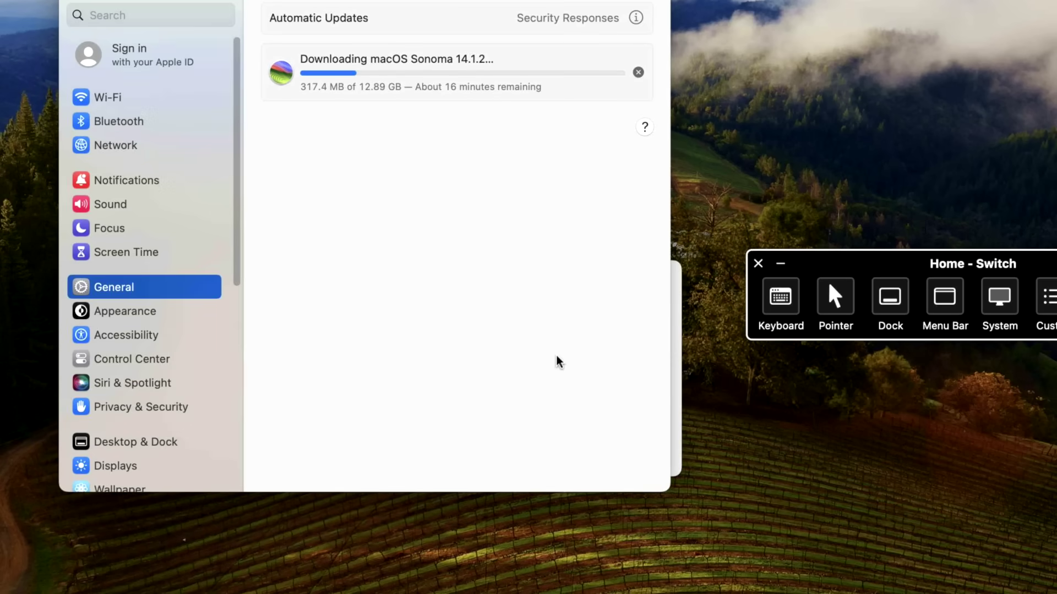
left_click(680, 329)
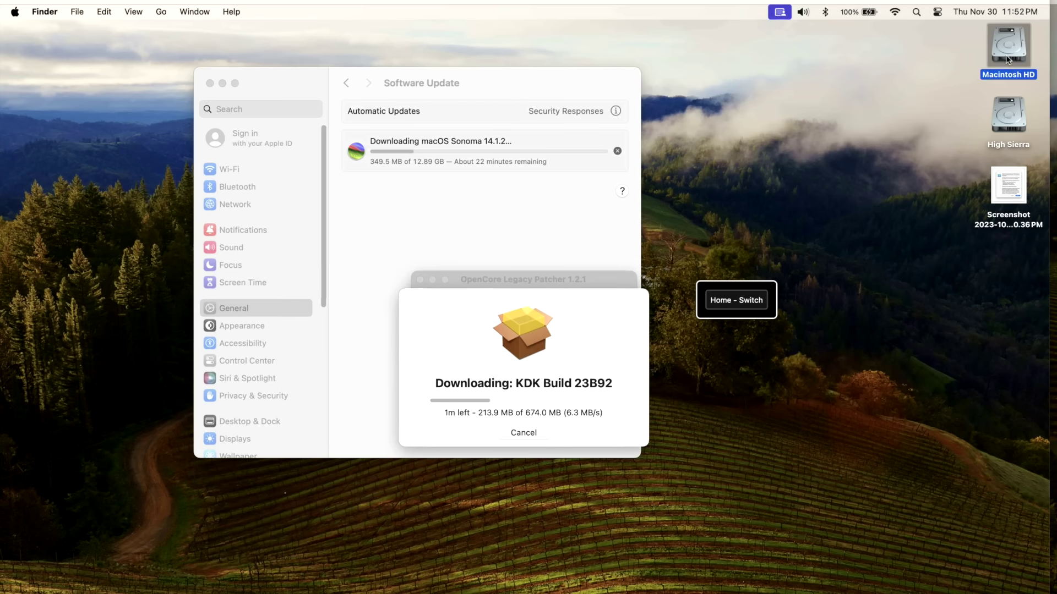
- Browse Macintosh HD > Library > Developer > KDKs and move that window to the lower right
double_click(1006, 55)
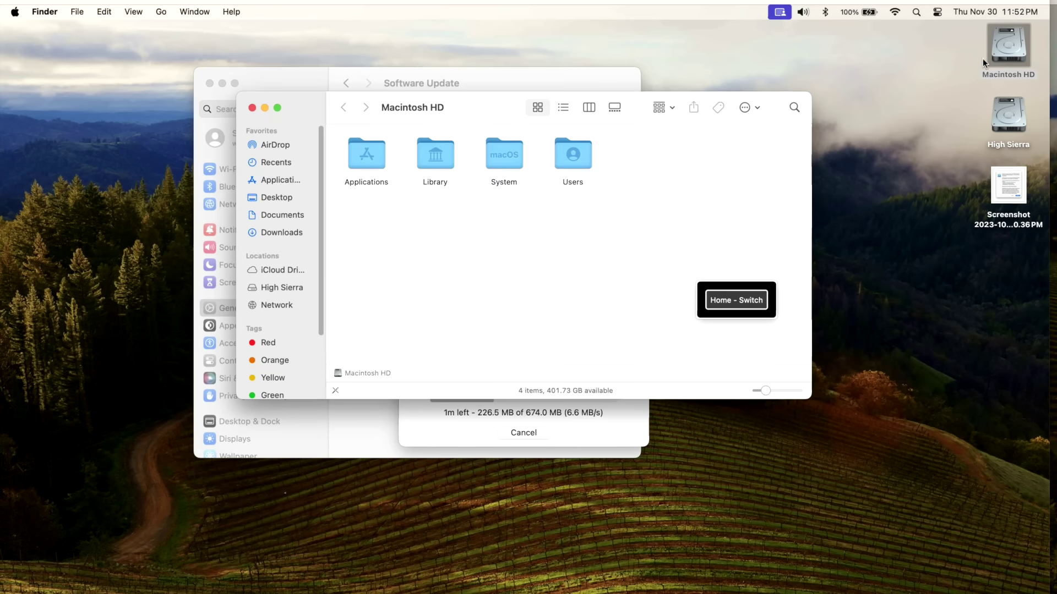
double_click(453, 158)
key("d")
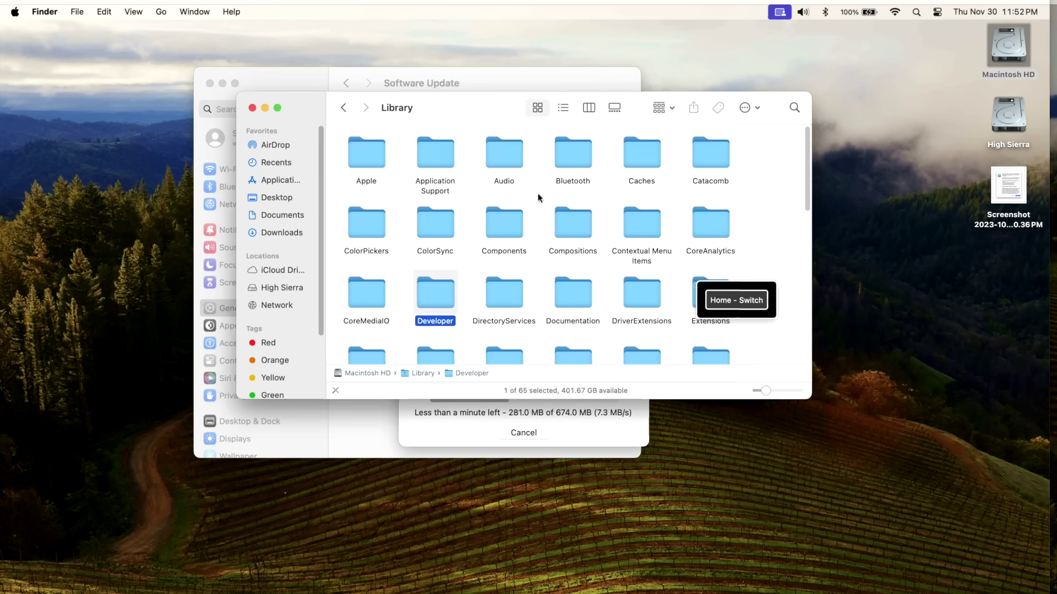
double_click(449, 285)
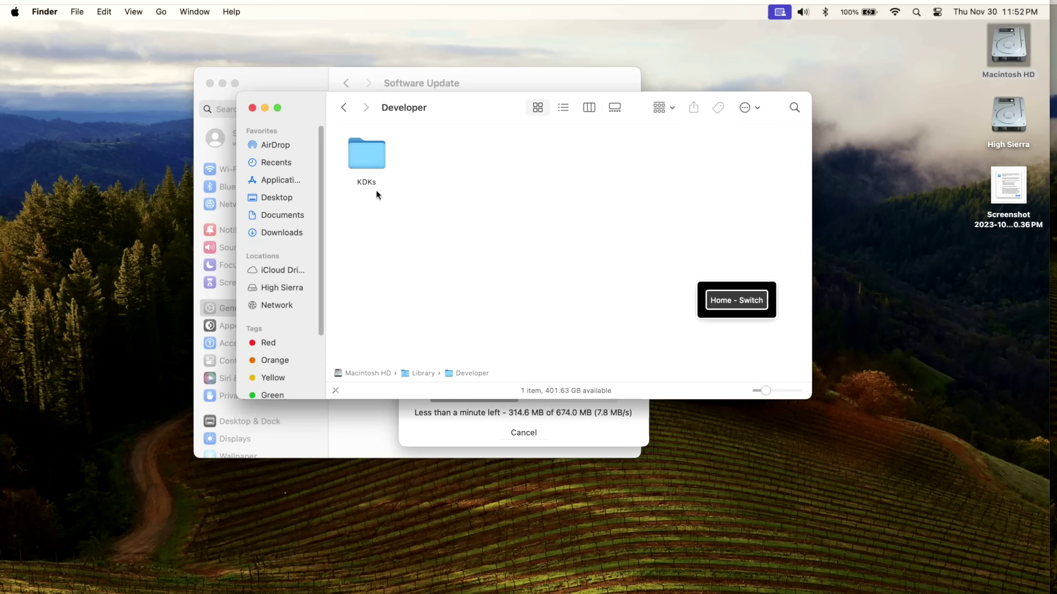
double_click(360, 150)
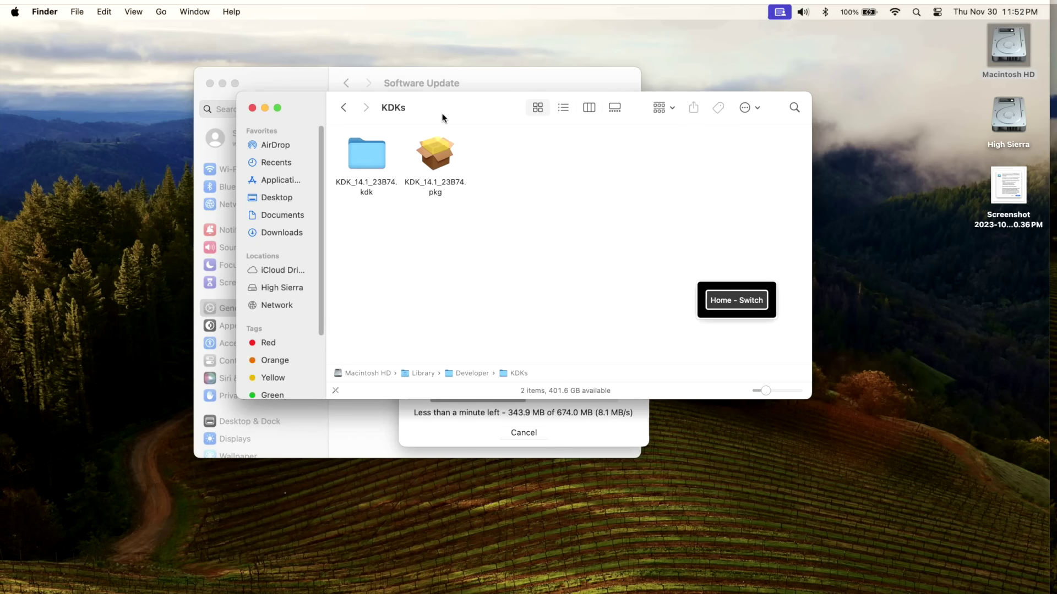
left_click(598, 277)
left_click_drag(568, 266, 879, 313)
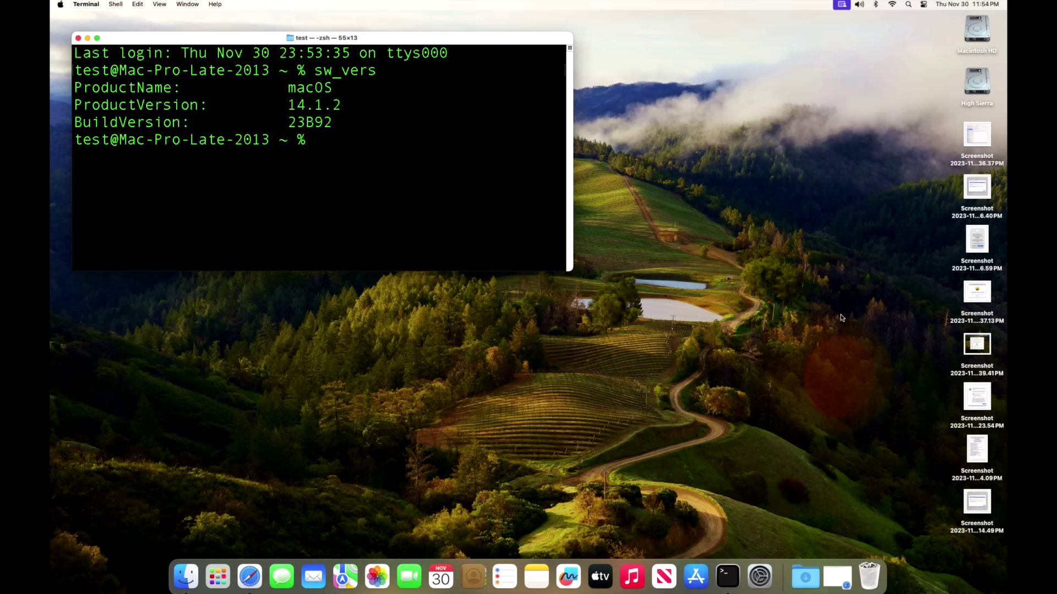
- View the KDK download and Sonoma download progress screenshots in Preview
left_click(978, 300)
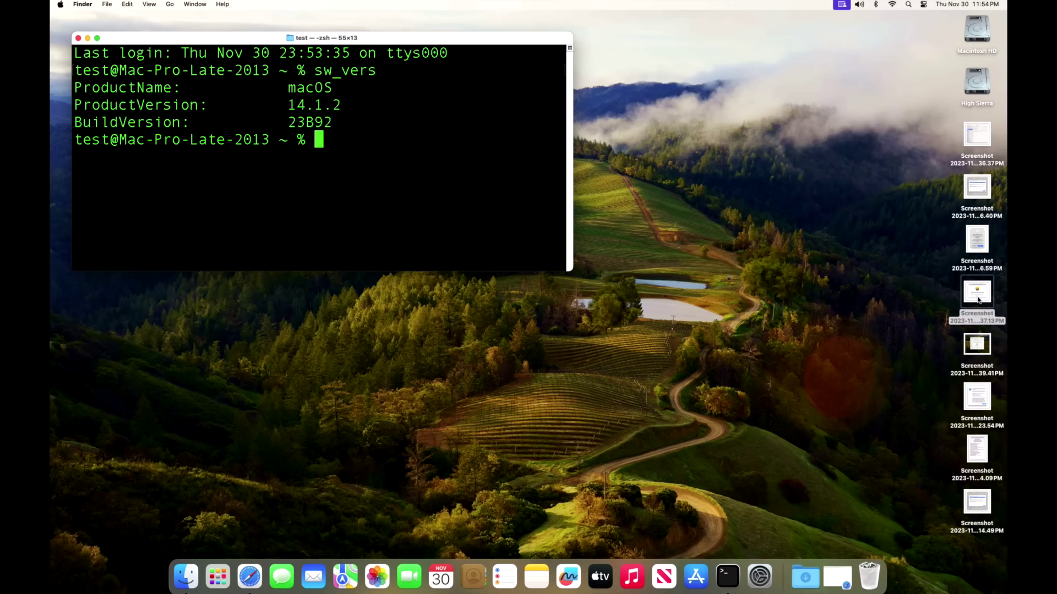
double_click(978, 300)
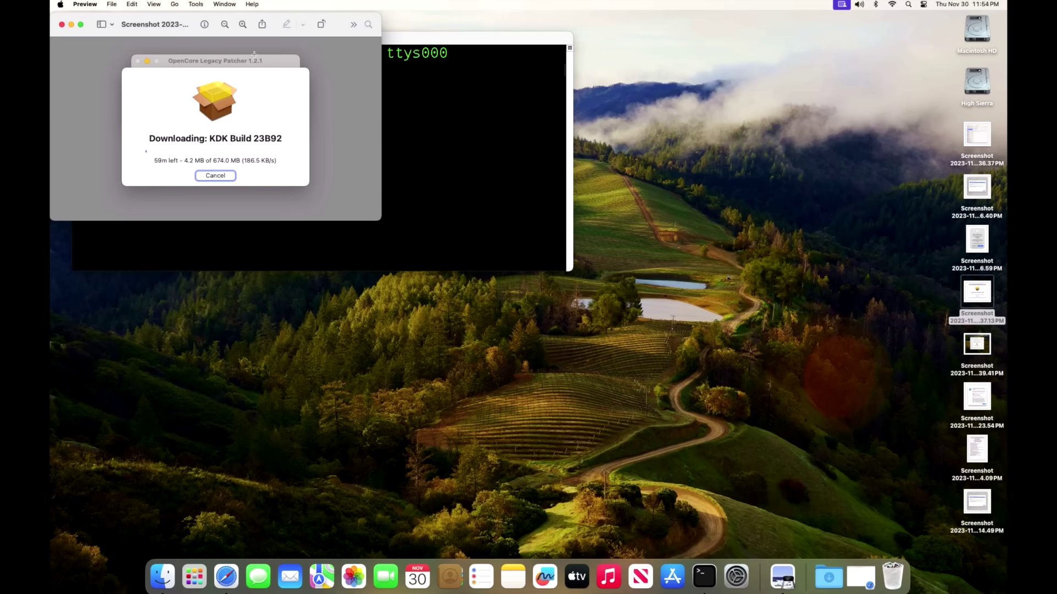
left_click_drag(184, 31, 558, 183)
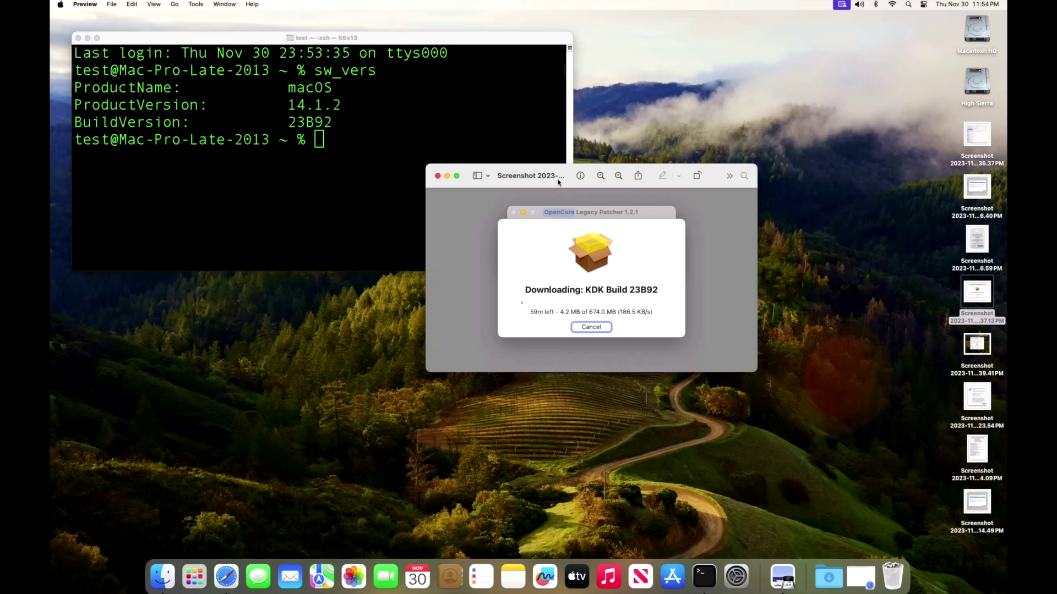
double_click(984, 343)
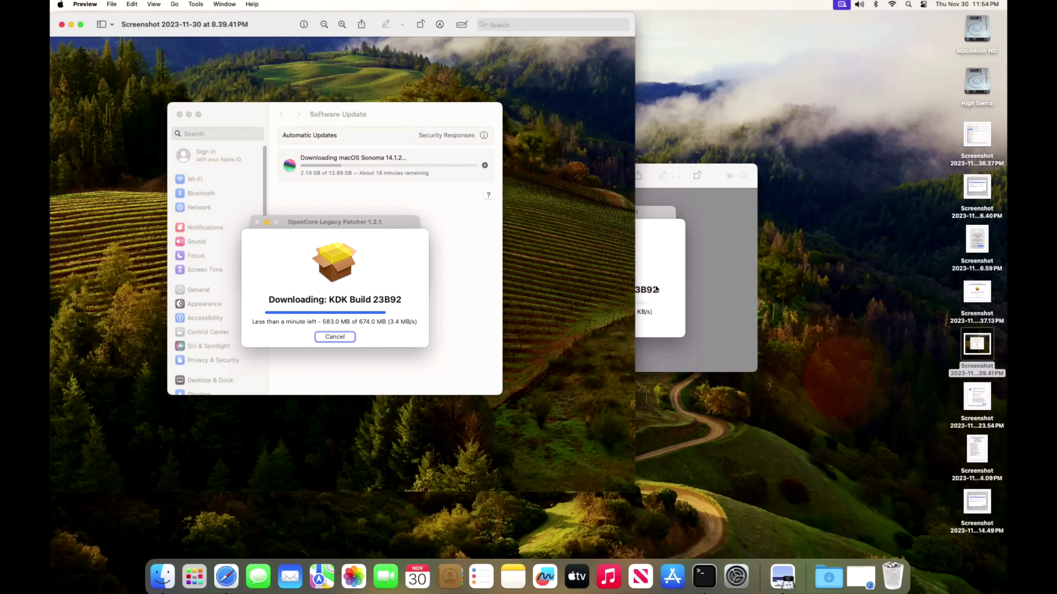
key("super+shift+4")
key("Escape")
- View the root patches prompt and Root Patching log screenshots, then quit Preview
double_click(979, 403)
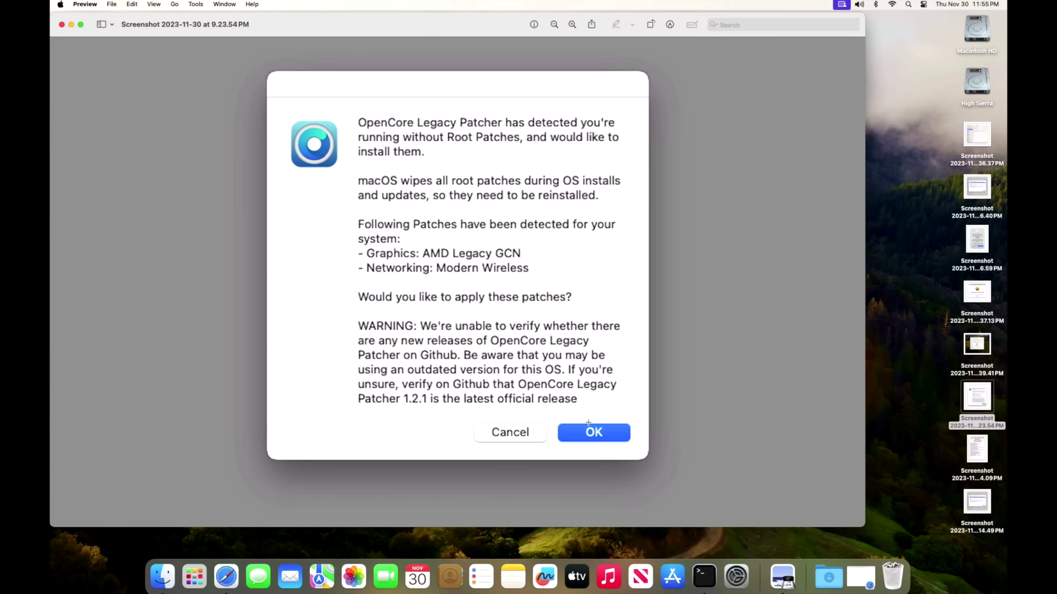
double_click(977, 451)
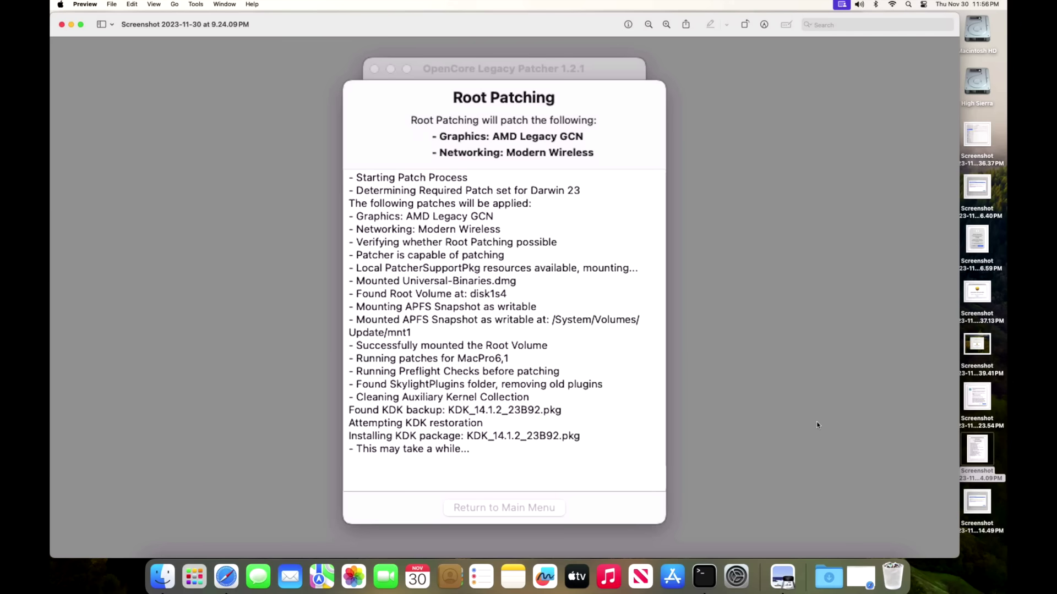
left_click(85, 5)
left_click(103, 100)
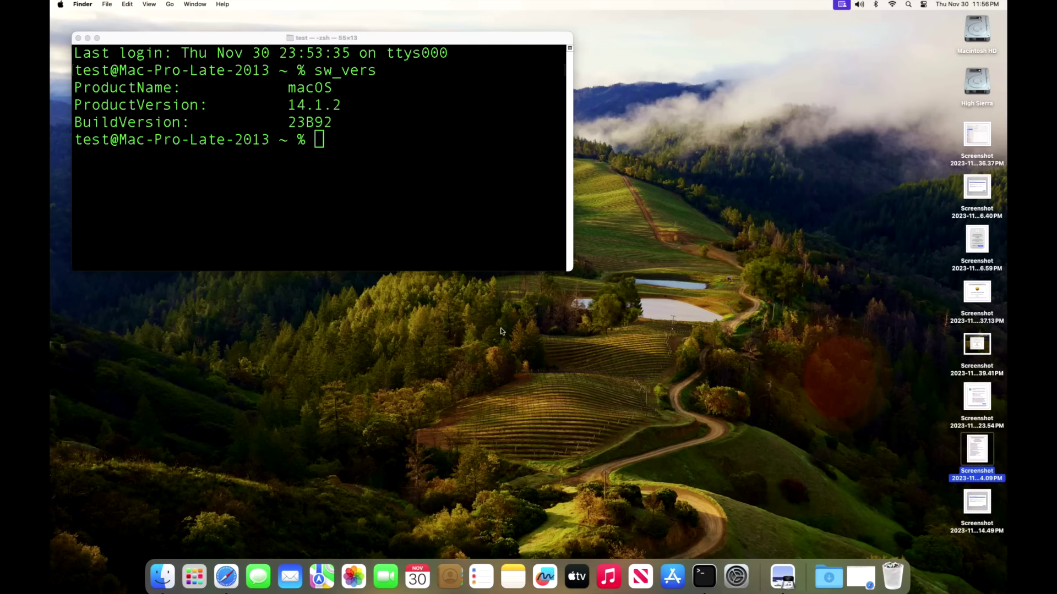
- Go to Macintosh HD > Library > Developer > KDKs to see the 14.1.2 23B92 KDK and package
left_click(983, 40)
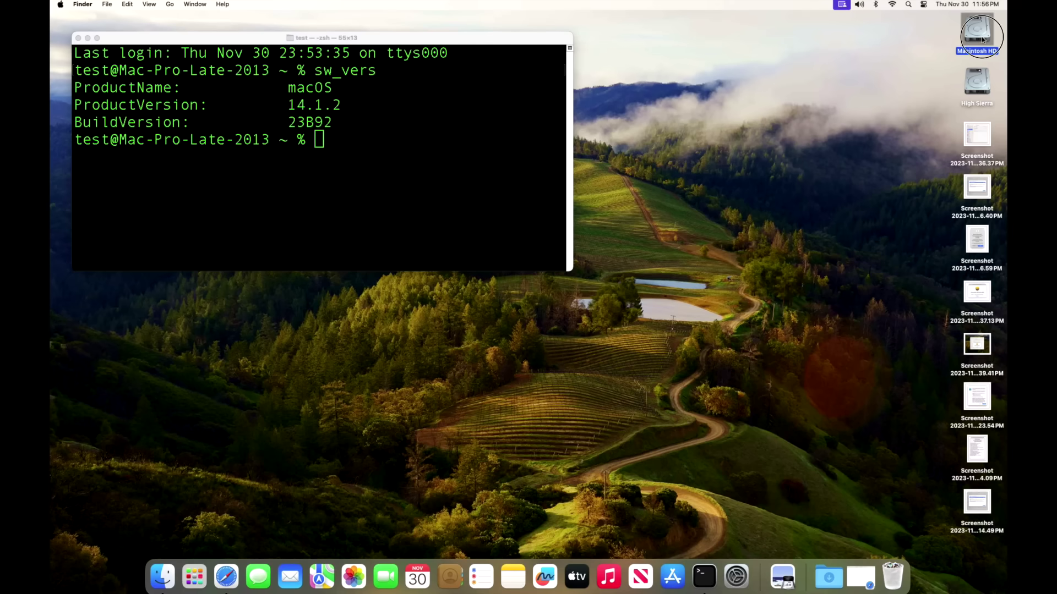
key("super+o")
double_click(465, 138)
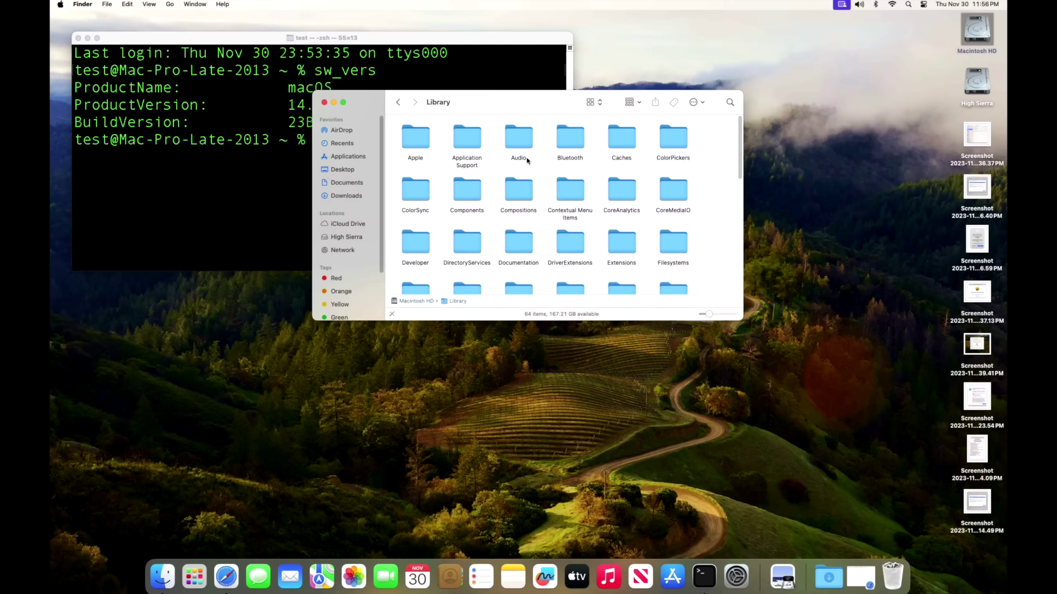
double_click(415, 242)
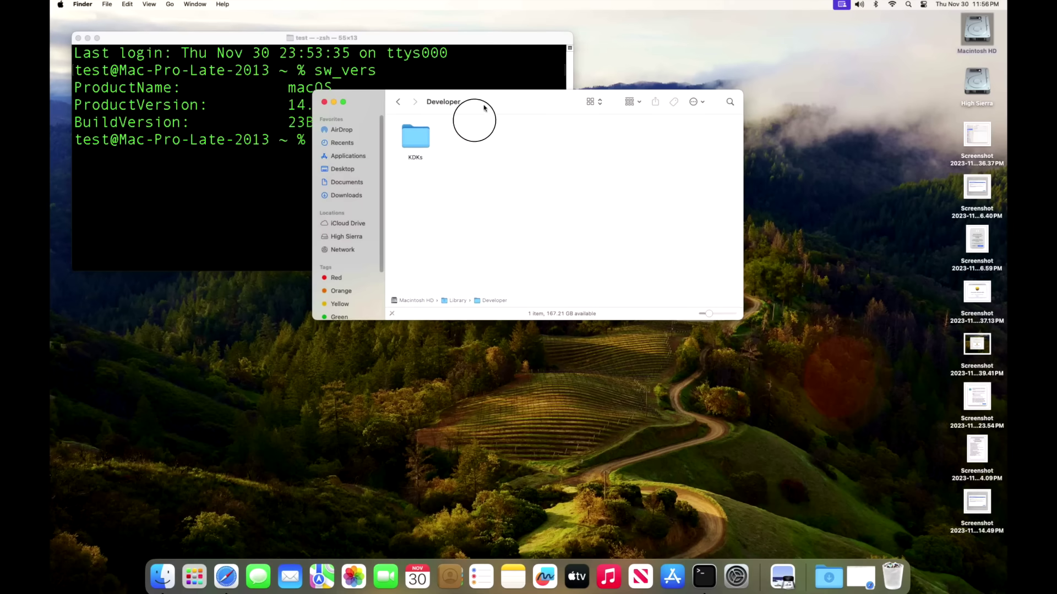
left_click_drag(484, 107, 379, 280)
double_click(311, 310)
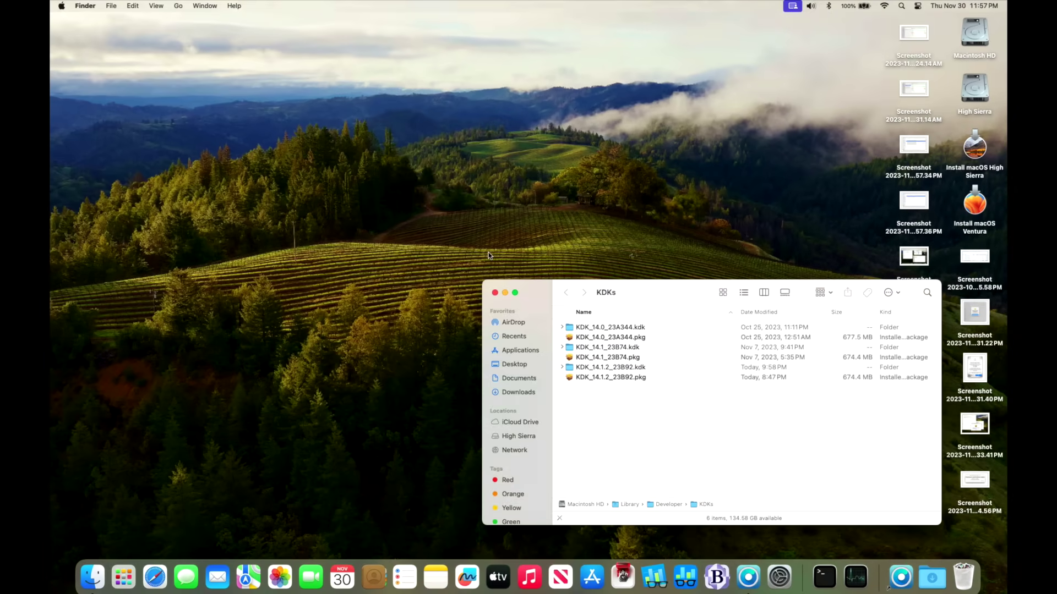
- Start OpenCore Legacy Patcher from the Dock
left_click(487, 252)
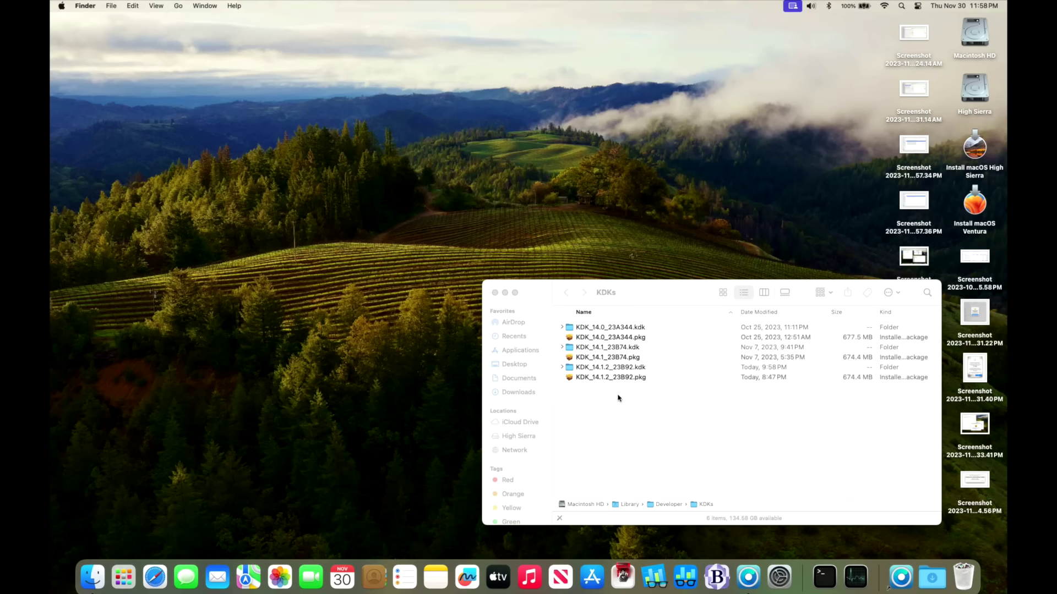
left_click(909, 587)
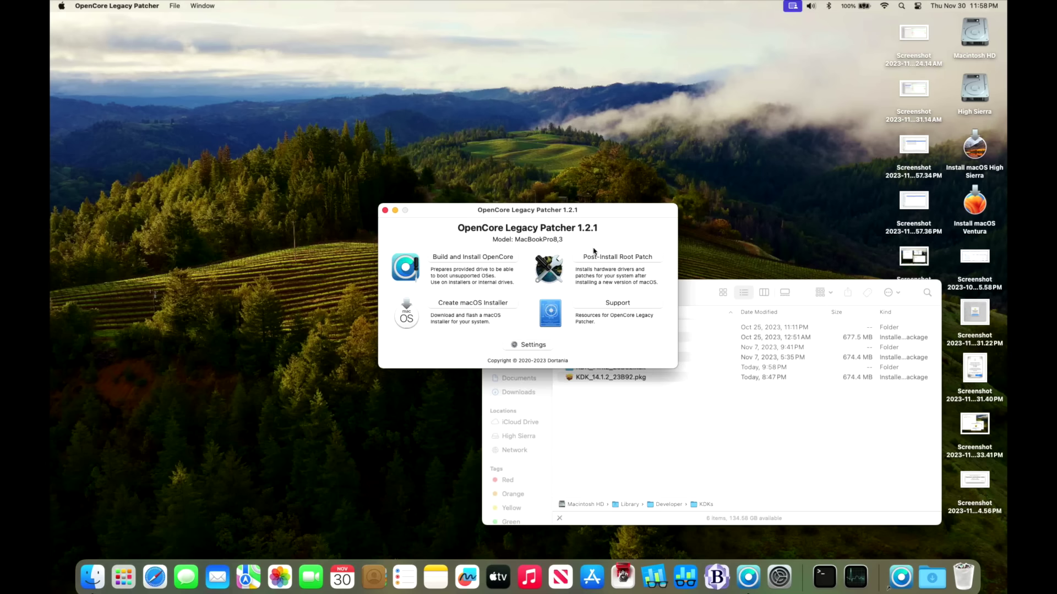
- Close the KDKs Finder window and bring OpenCore Legacy Patcher 1.2.1 to the front
key("super+Tab")
key("super+w")
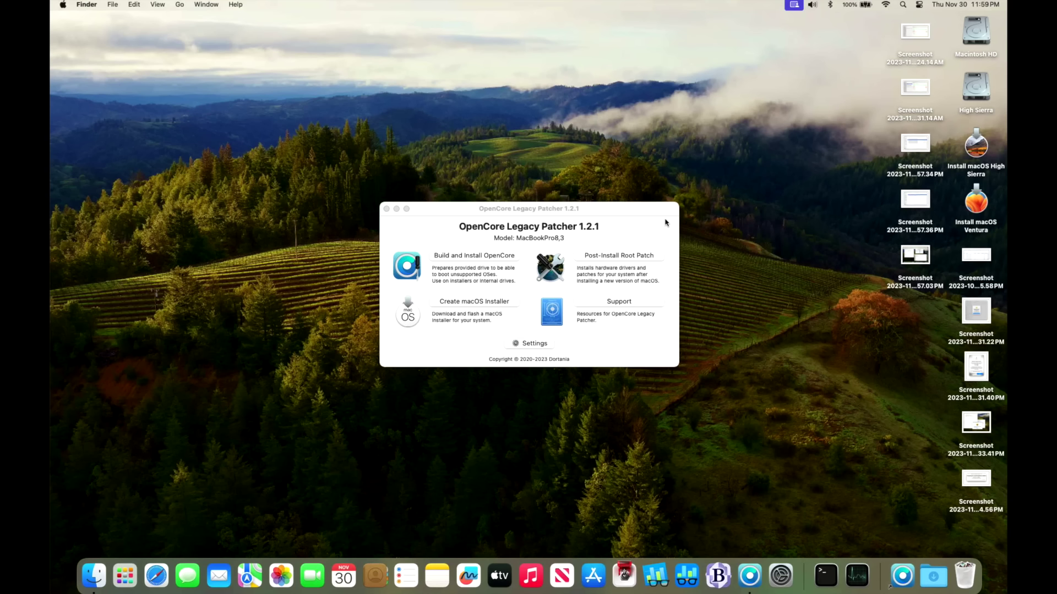
left_click(665, 223)
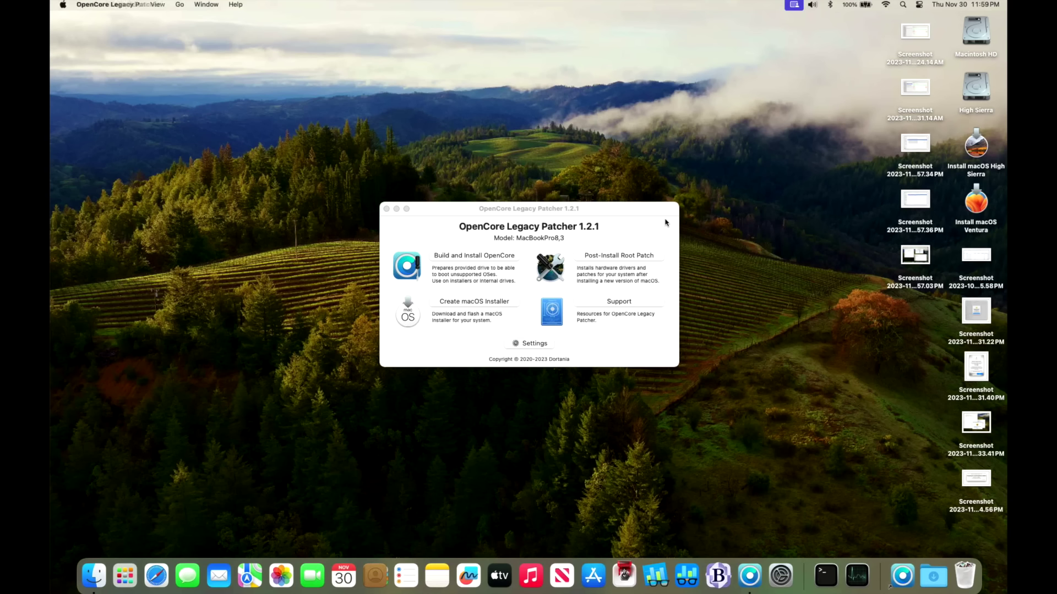